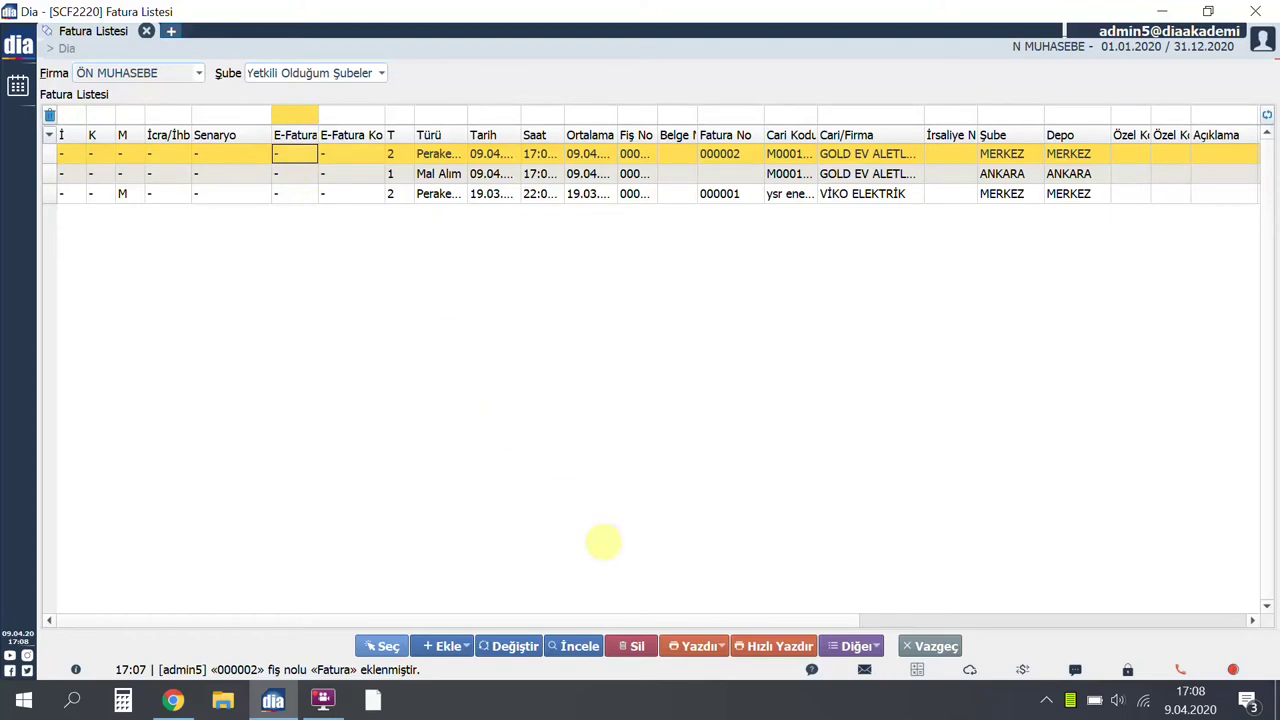
Open the Fatura Çıktısı print report for invoice 000002 and check the periods available under Dönem.
{"action": "left_click", "coordinate": [705, 647]}
{"action": "left_click", "coordinate": [697, 523]}
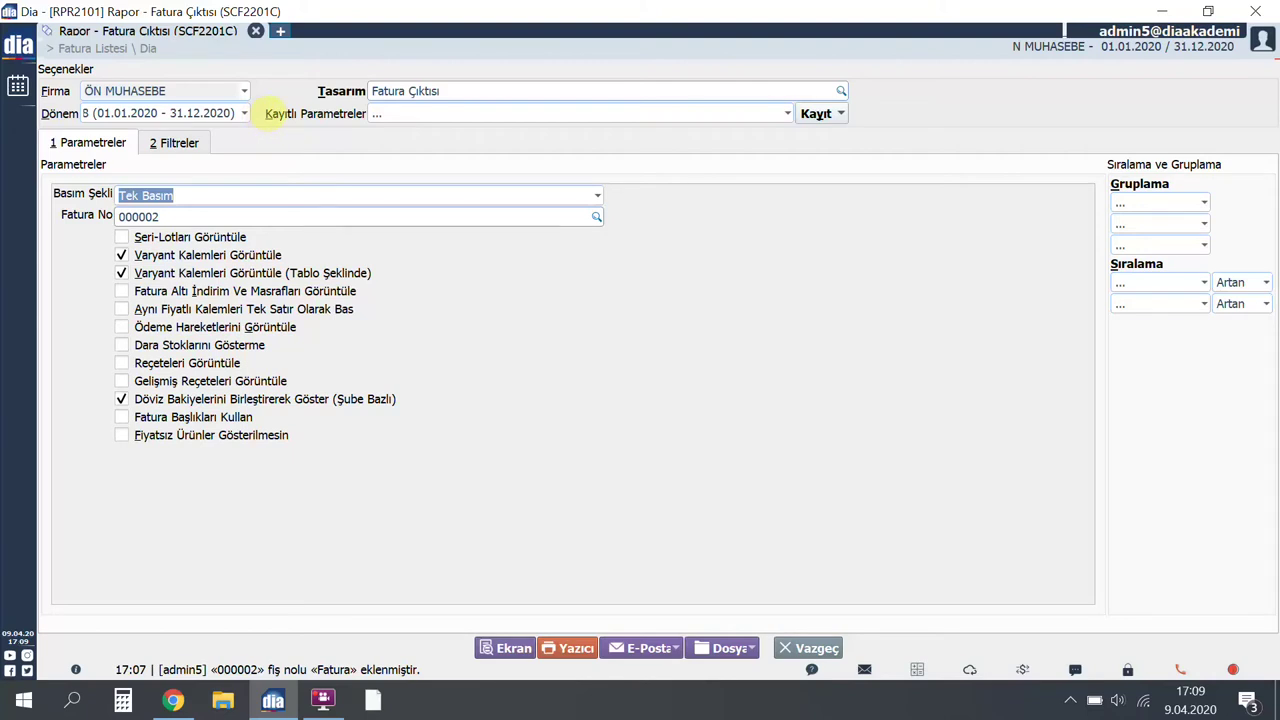
{"action": "left_click", "coordinate": [244, 113]}
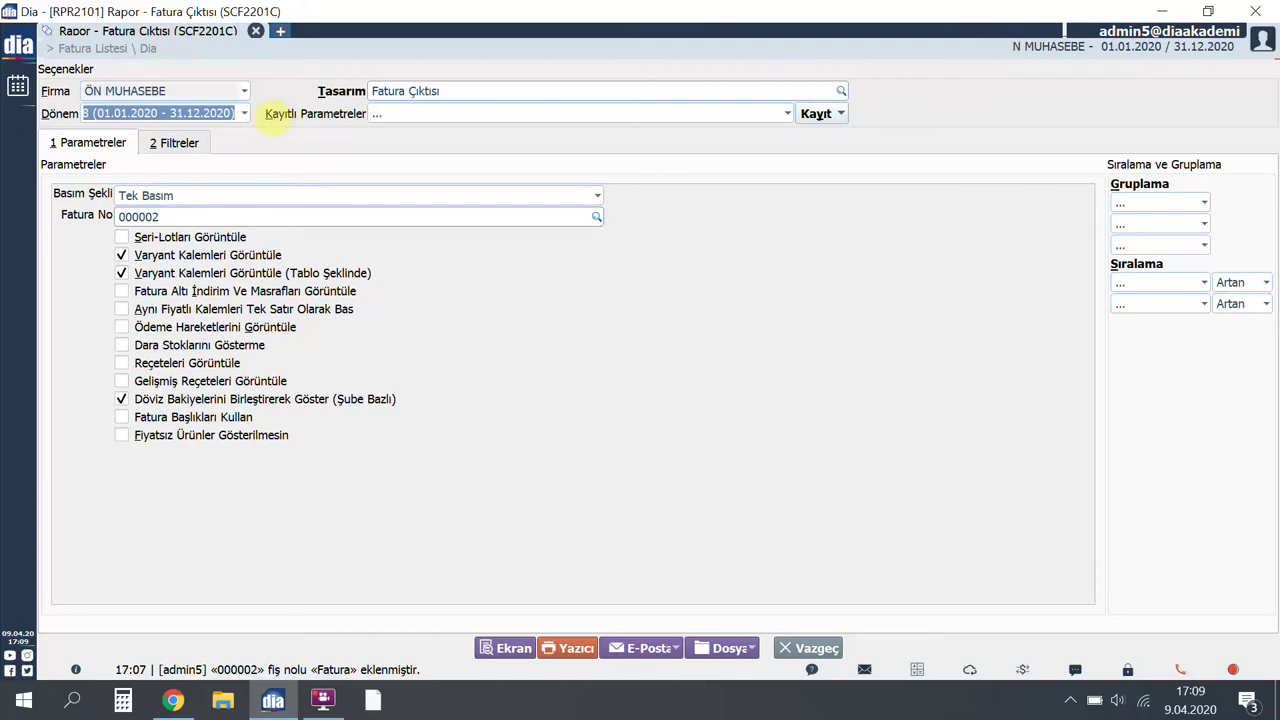
{"action": "left_click", "coordinate": [244, 113]}
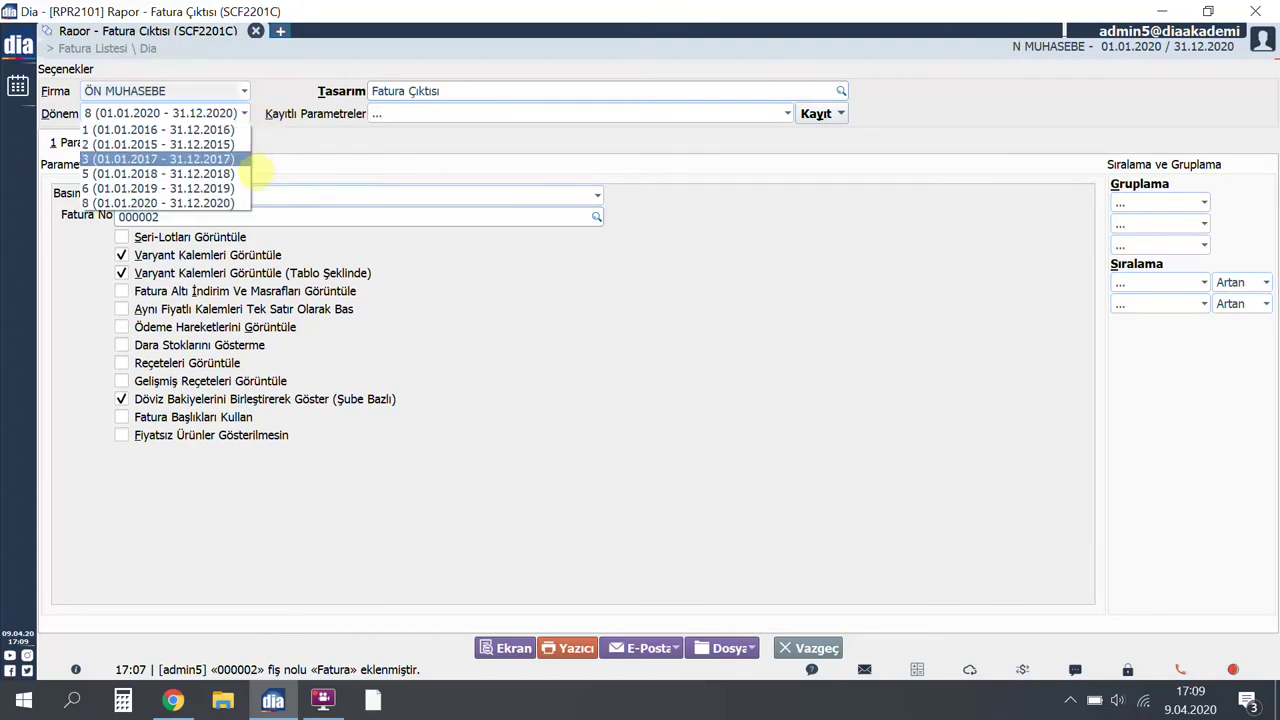
{"action": "key", "text": "Up"}
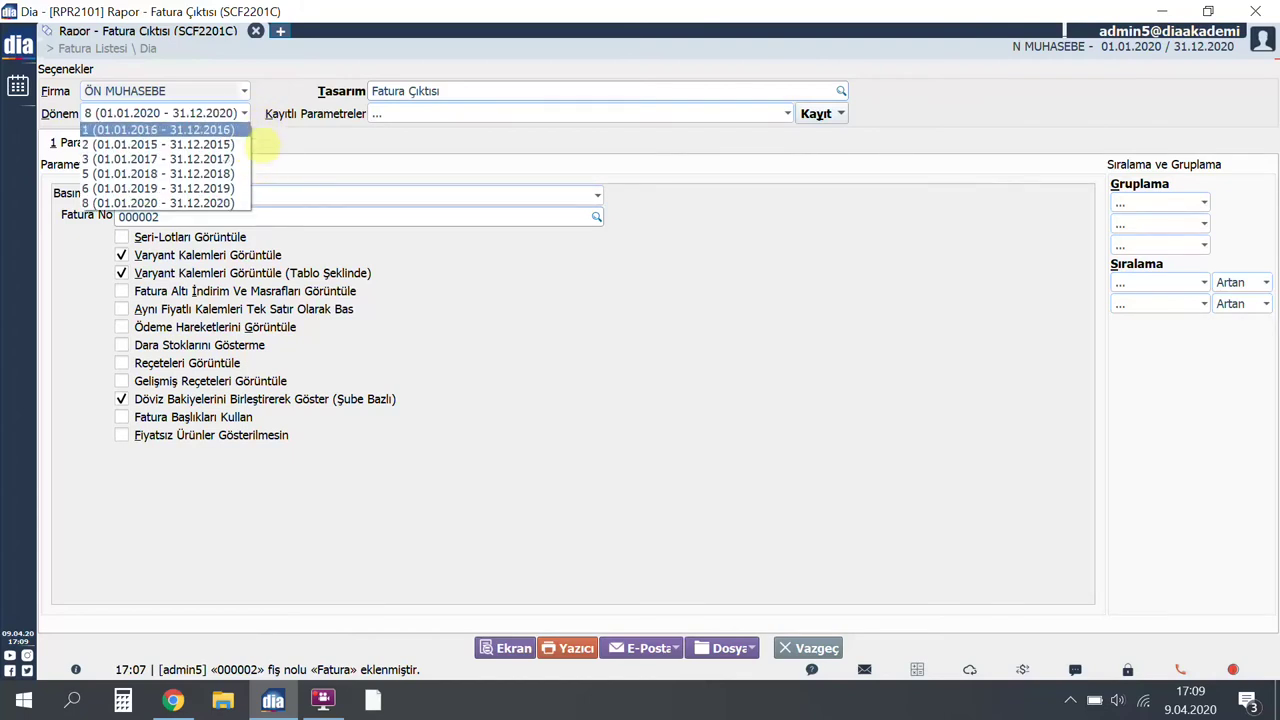
{"action": "key", "text": "Escape"}
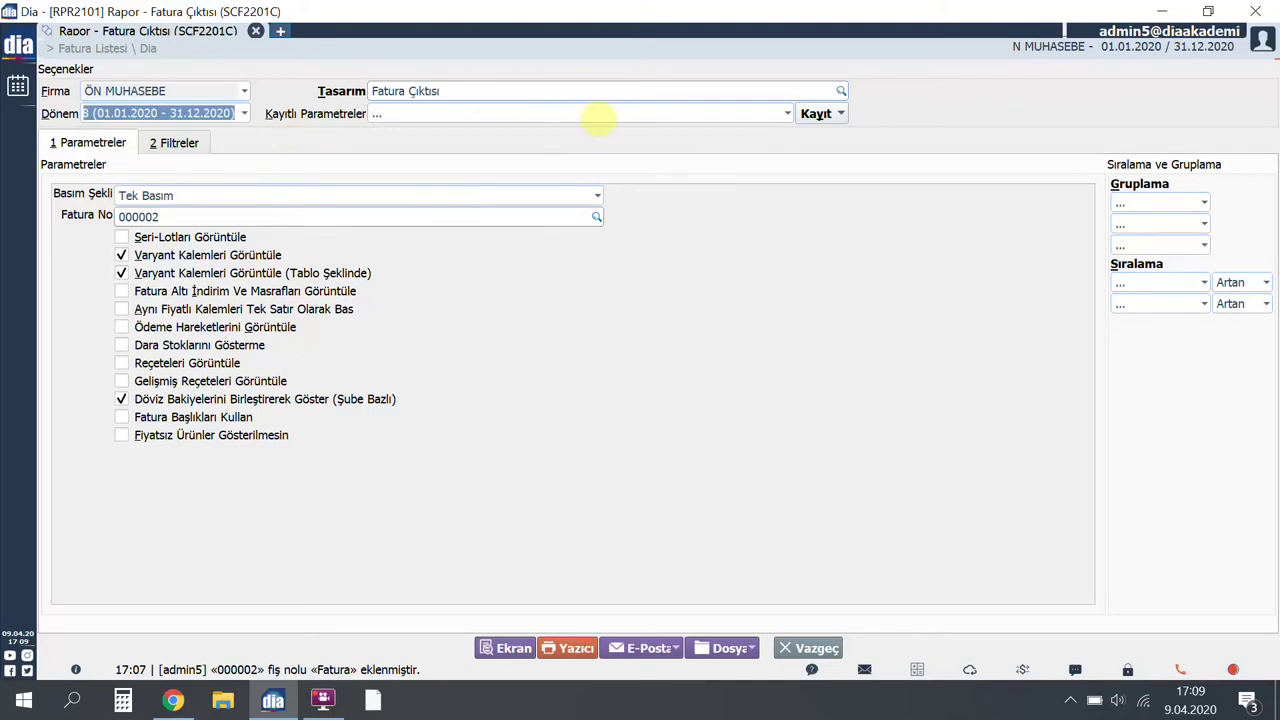
Choose the standard Fatura Çıktısı design of the Karakter type and preview the invoice on screen.
{"action": "left_click", "coordinate": [841, 91]}
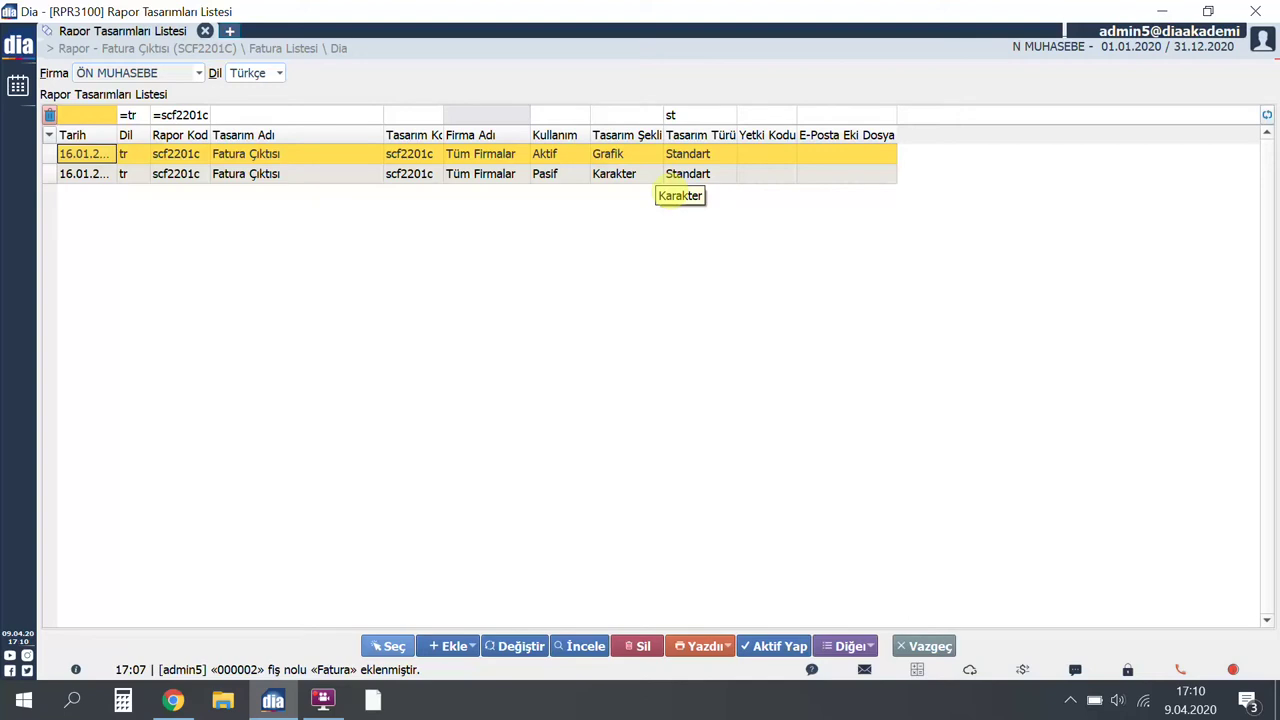
{"action": "left_click", "coordinate": [614, 174]}
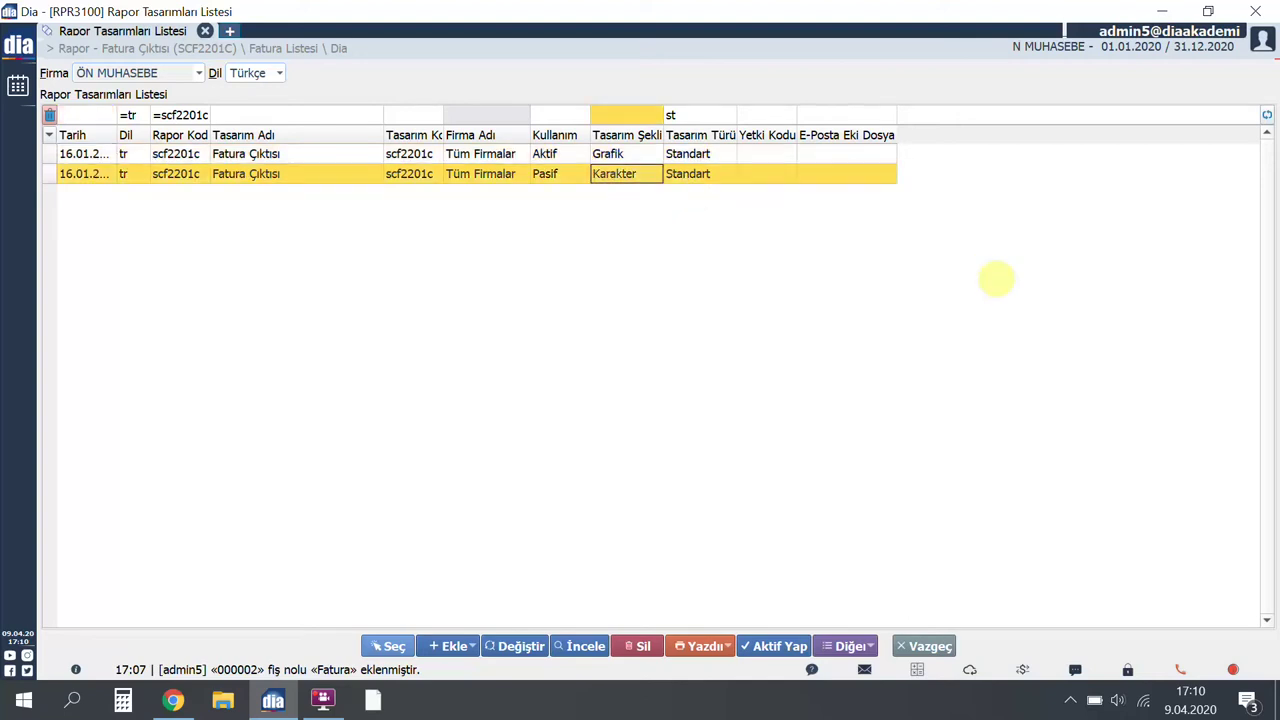
{"action": "key", "text": "Return"}
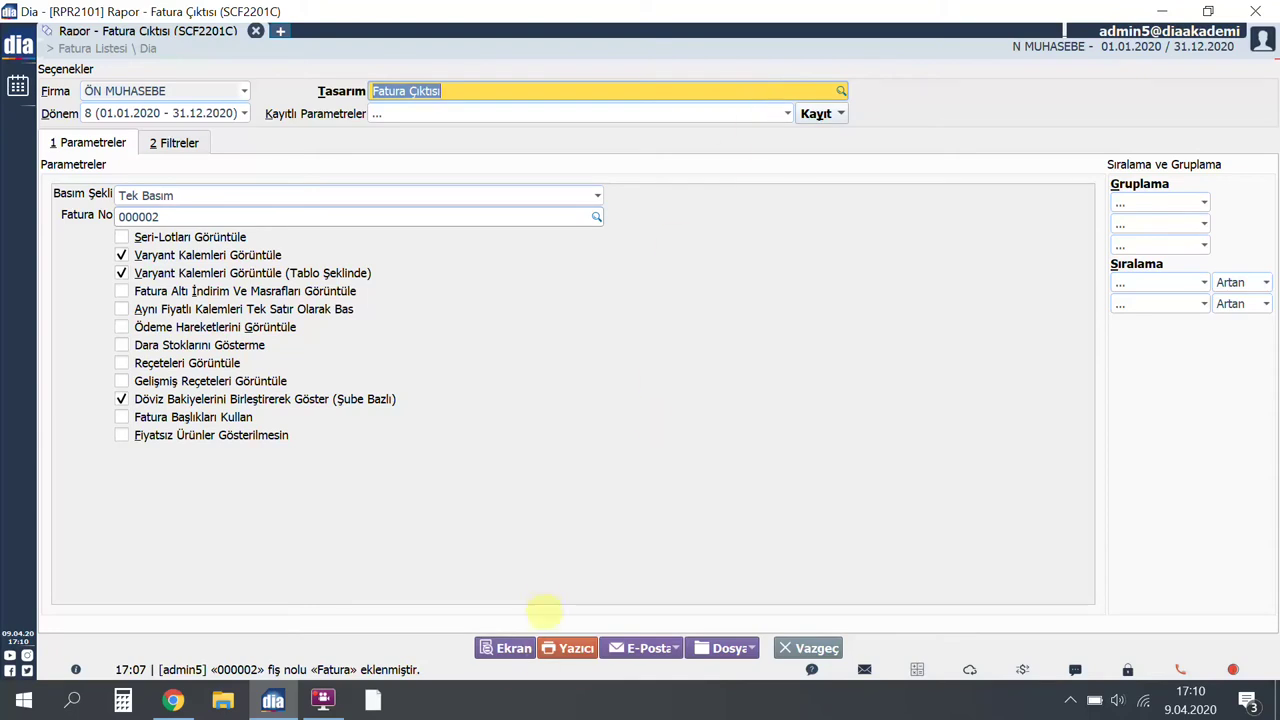
{"action": "left_click", "coordinate": [525, 650]}
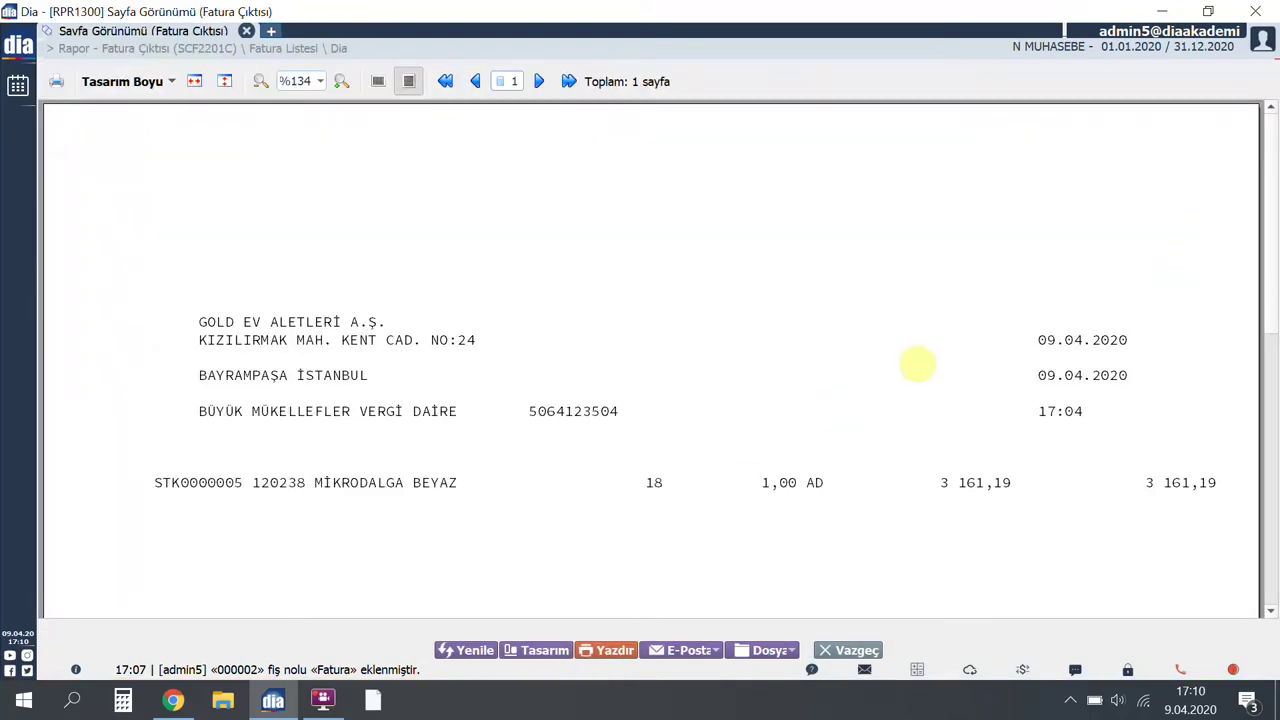
{"action": "scroll", "coordinate": [1146, 334], "scroll_direction": "down", "scroll_amount": 1}
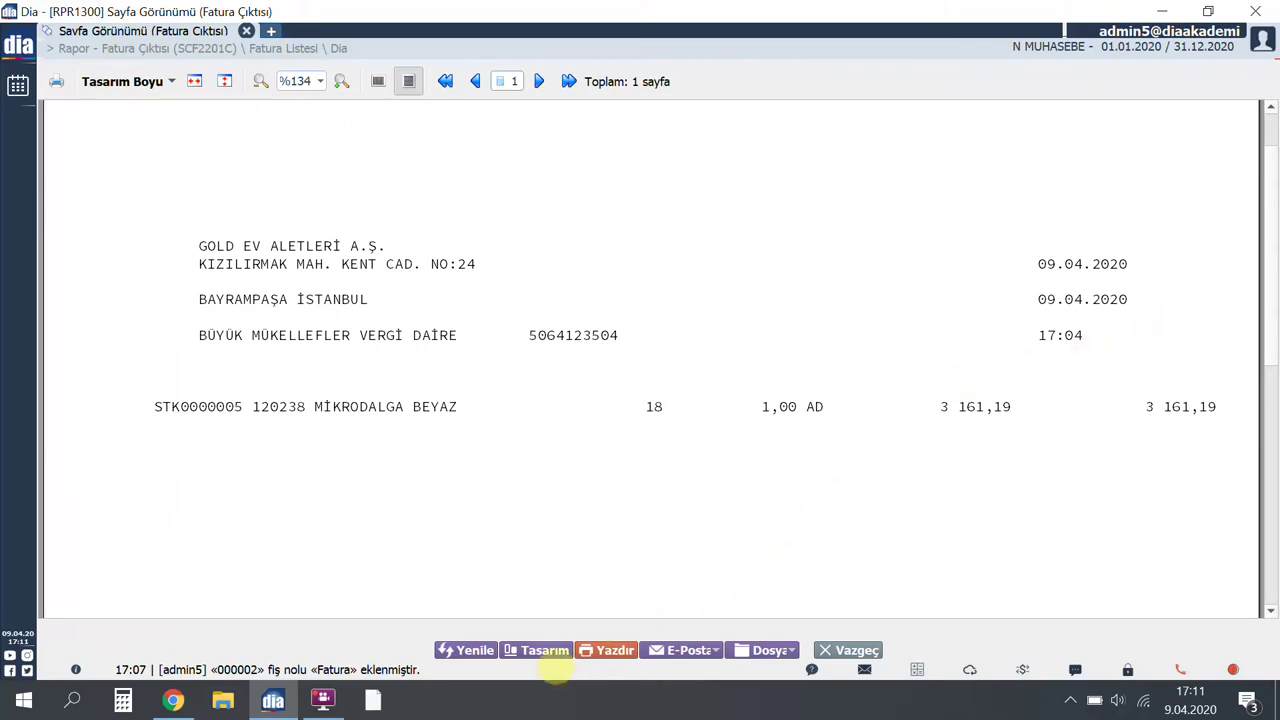
Open the previewed invoice design for editing as an automatic copy, keeping Tüm Firmalar as company and Türkçe as language.
{"action": "left_click", "coordinate": [543, 651]}
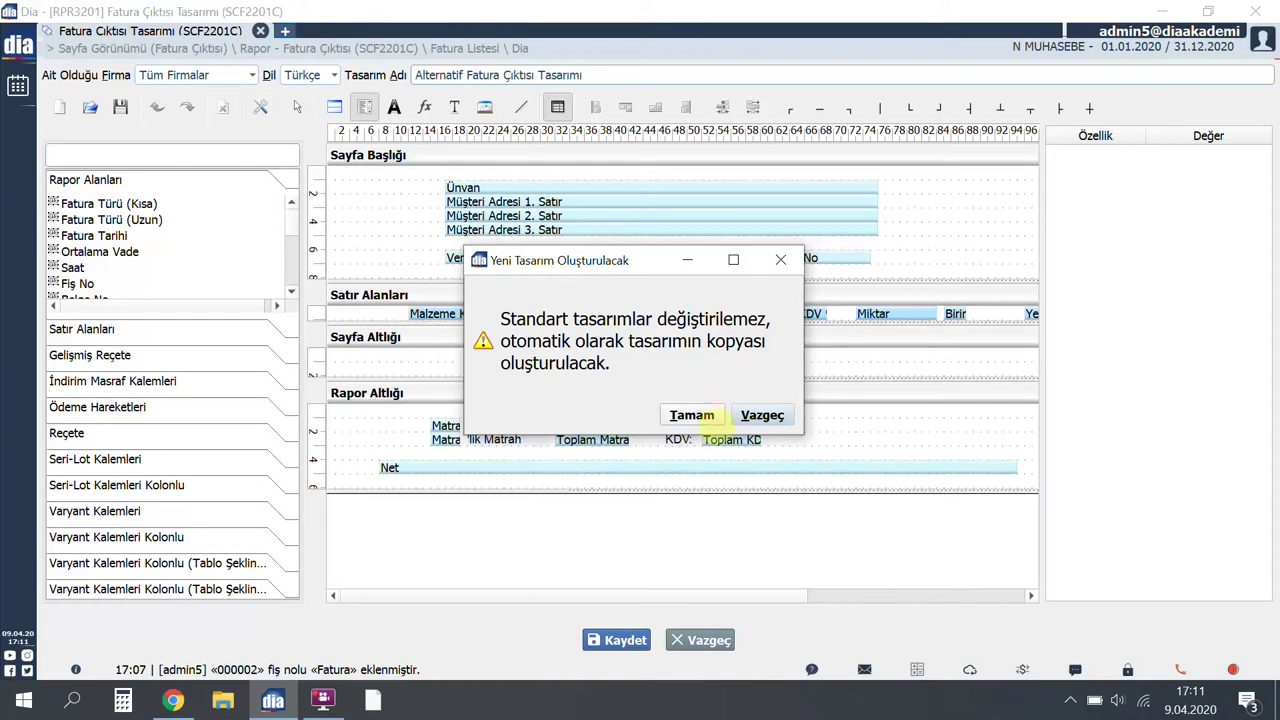
{"action": "left_click", "coordinate": [692, 414]}
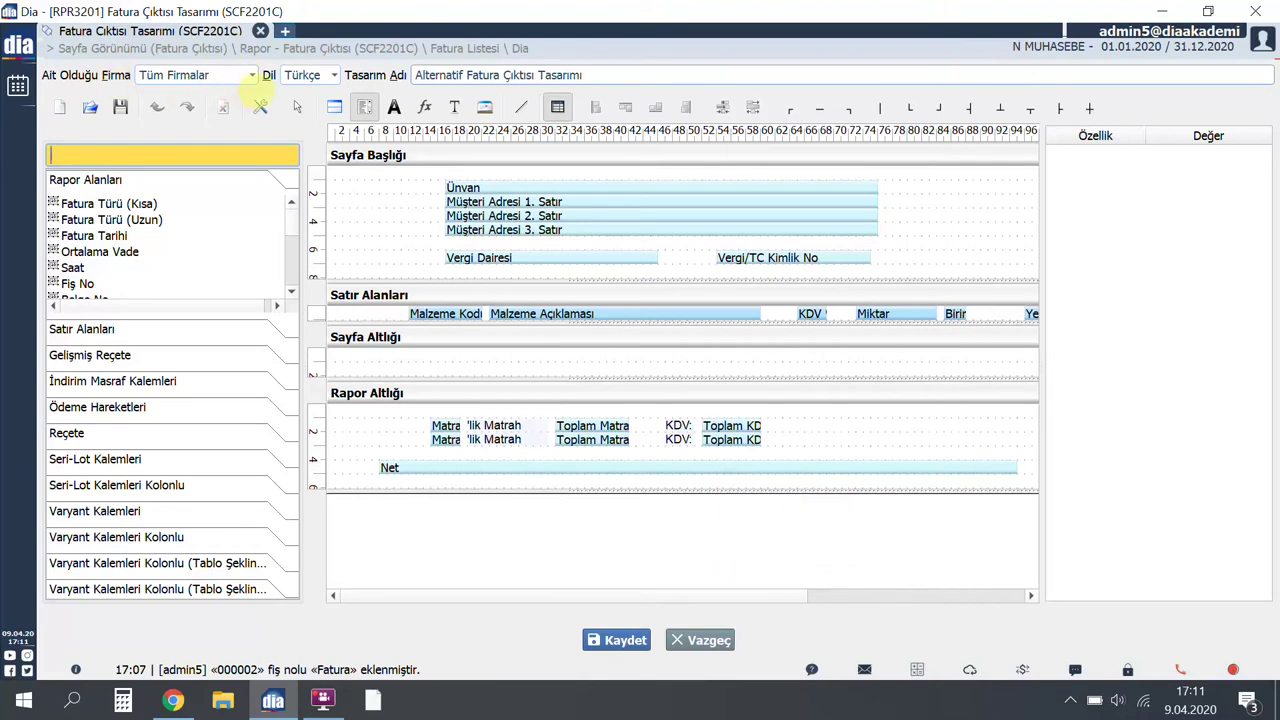
{"action": "left_click", "coordinate": [251, 76]}
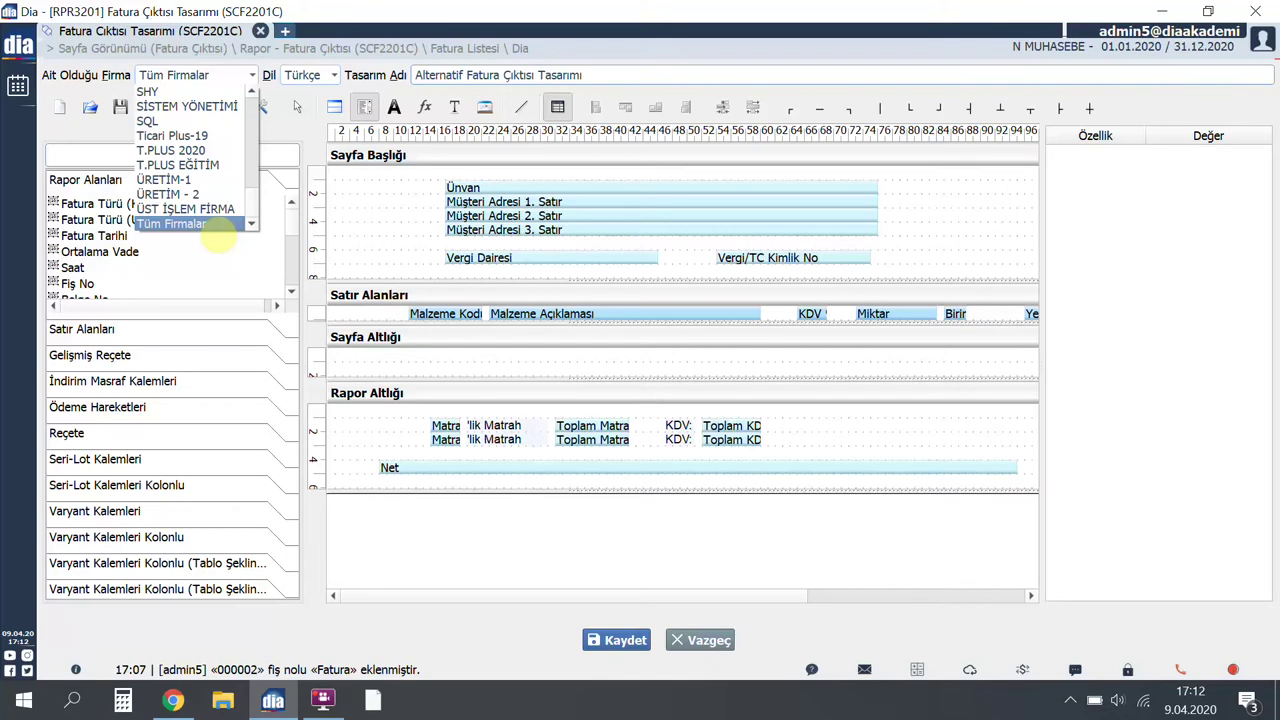
{"action": "left_click", "coordinate": [218, 236]}
{"action": "left_click", "coordinate": [334, 75]}
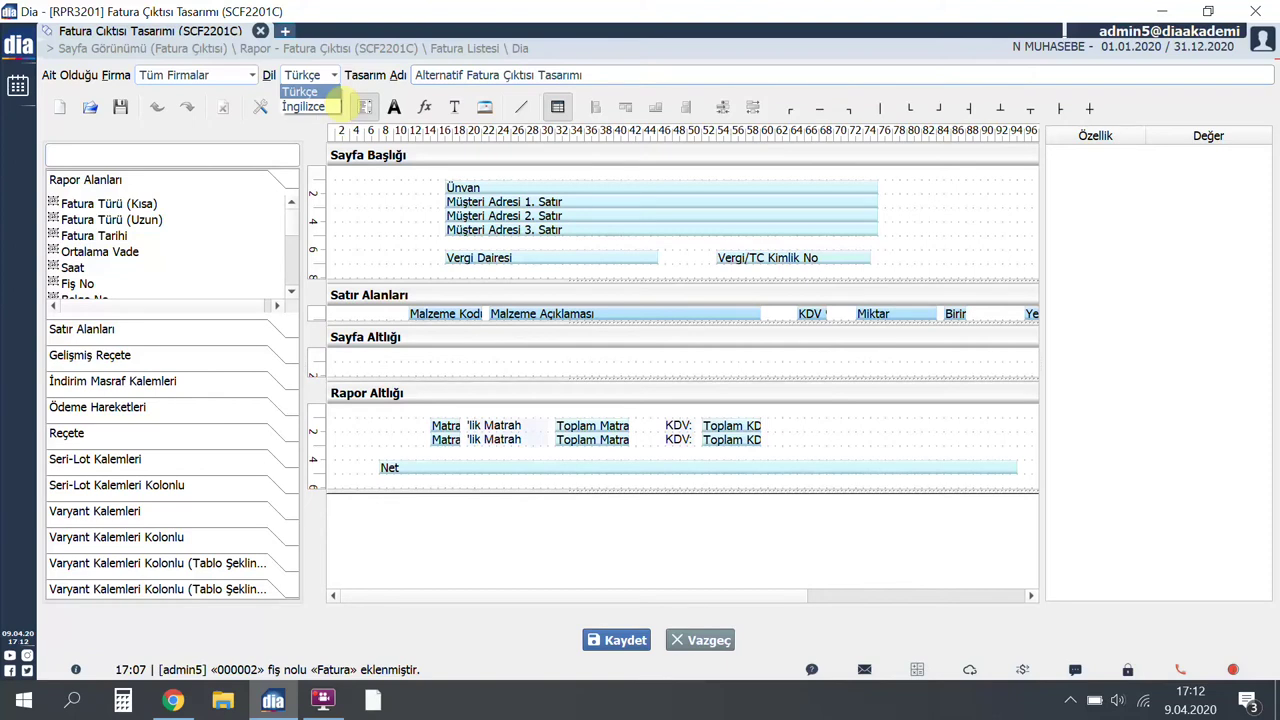
{"action": "left_click", "coordinate": [338, 104]}
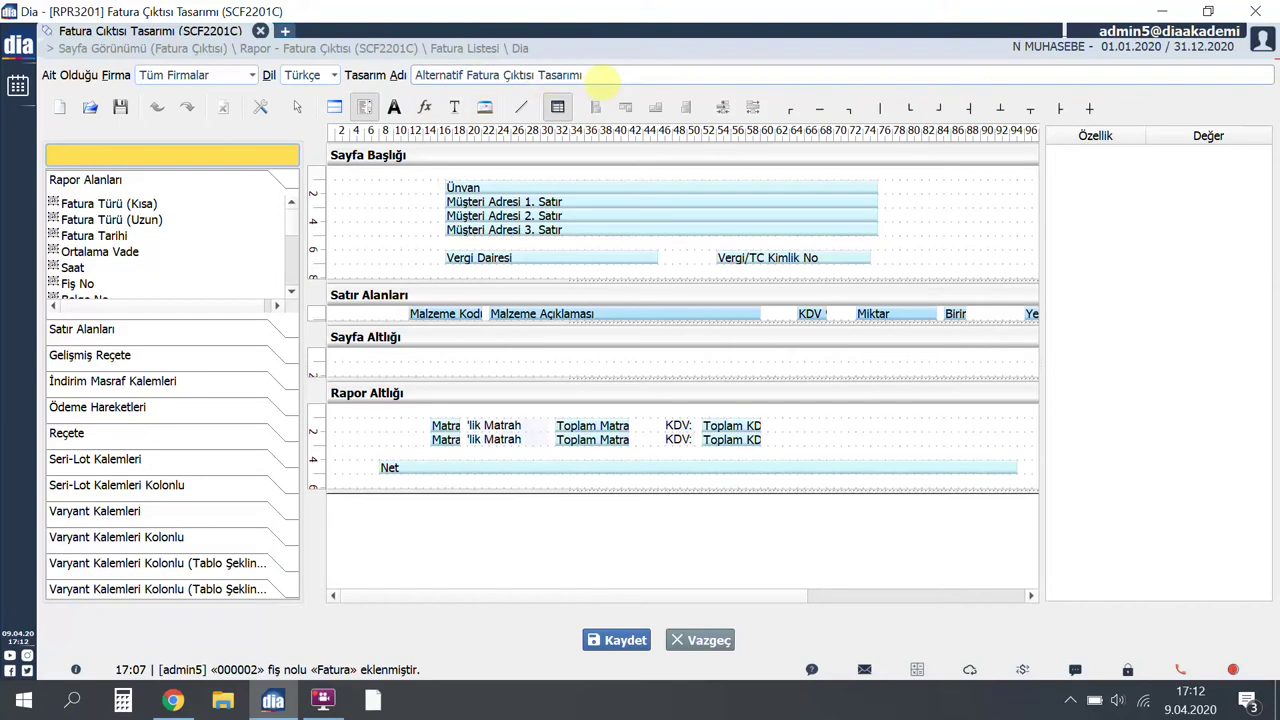
Rename the copied design as Fatura Çıktısı Tasarımı2.
{"action": "left_click_drag", "start_coordinate": [463, 75], "coordinate": [416, 75]}
{"action": "key", "text": "BackSpace"}
{"action": "type", "text": "2"}
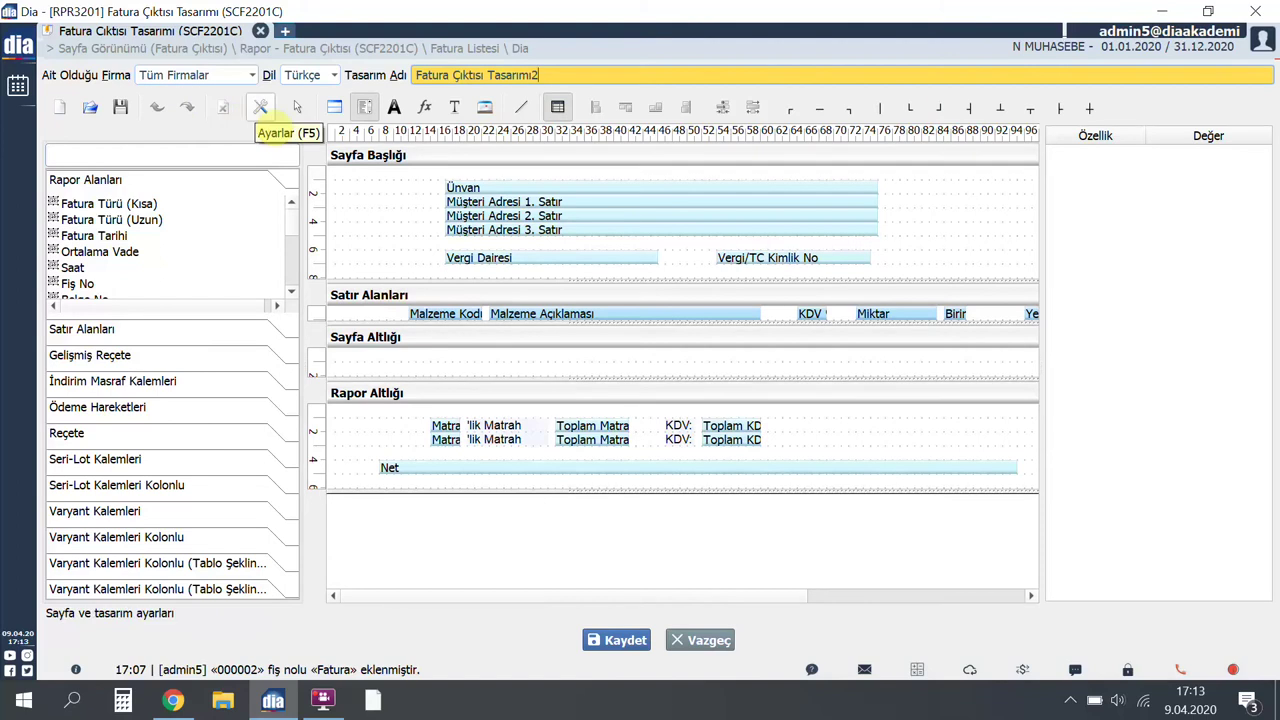
Open the design settings, enlarge the dialog and choose Nokta Vuruşlu as the printer preference.
{"action": "left_click", "coordinate": [260, 108]}
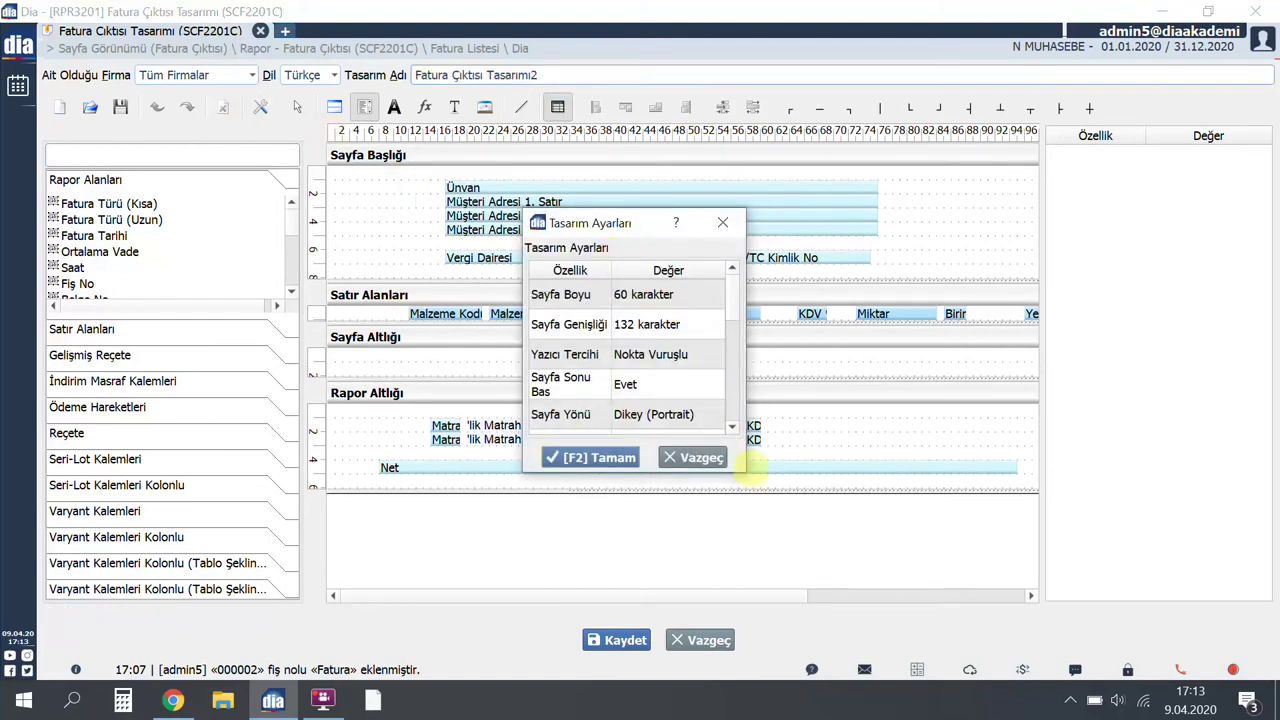
{"action": "left_click_drag", "start_coordinate": [750, 470], "coordinate": [888, 582]}
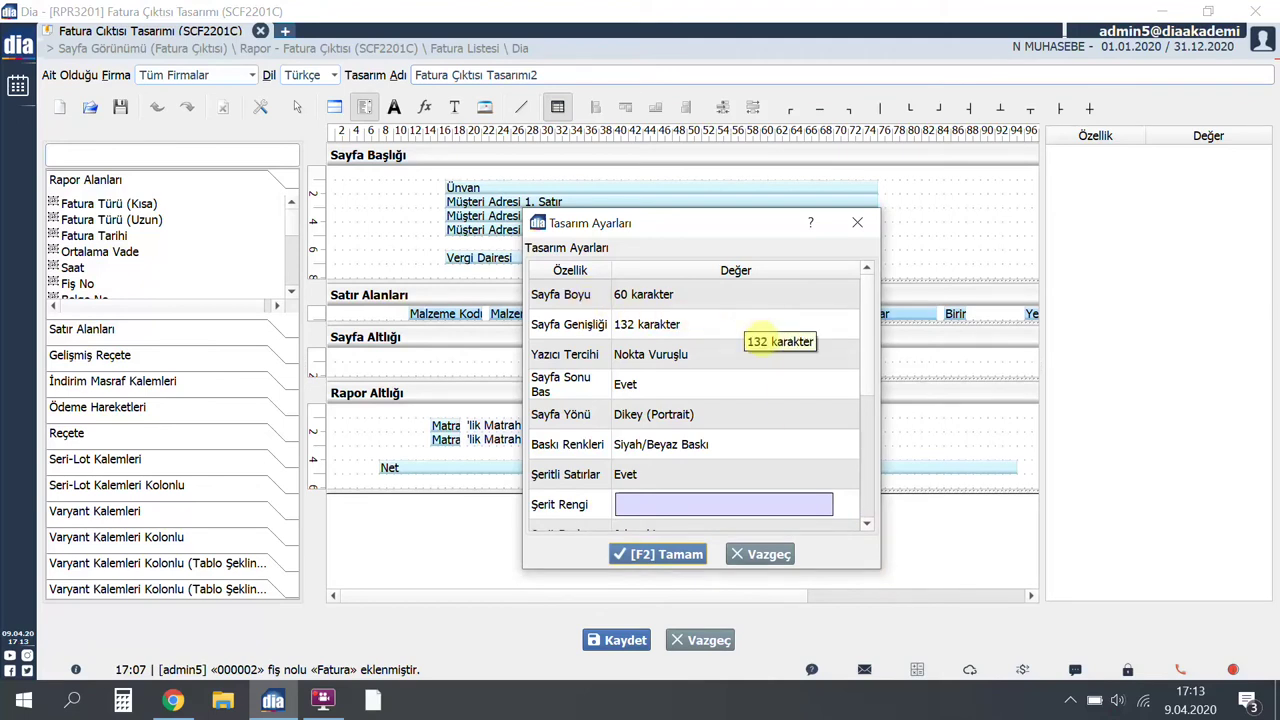
{"action": "left_click", "coordinate": [800, 360]}
{"action": "left_click", "coordinate": [824, 356]}
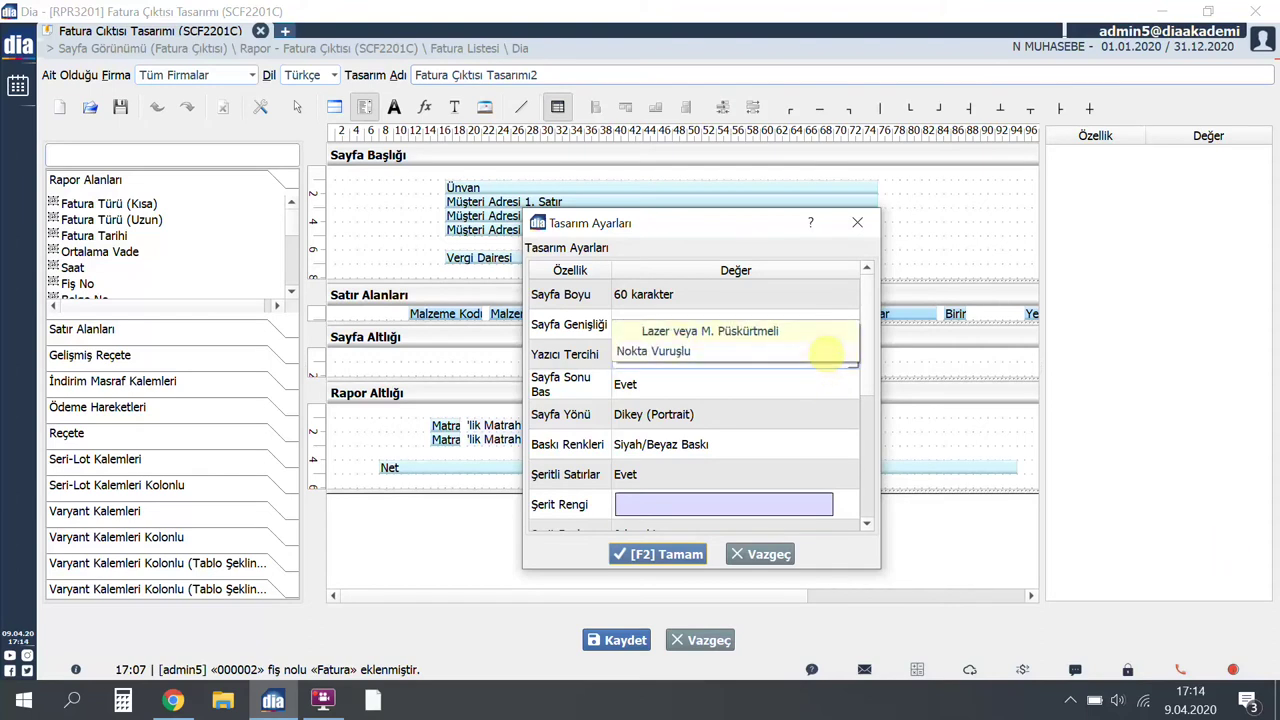
{"action": "left_click", "coordinate": [826, 351]}
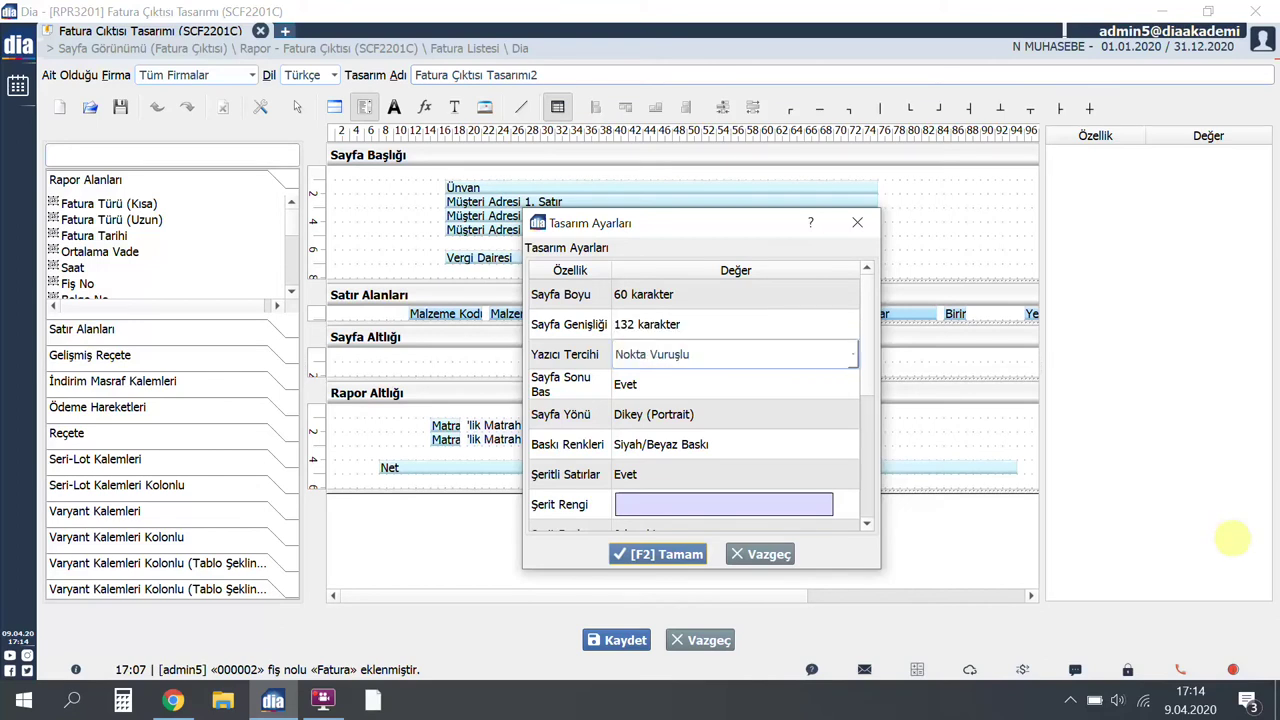
Review the page orientation and print colour options, keeping Dikey (Portrait) and Siyah/Beyaz Baskı.
{"action": "left_click", "coordinate": [765, 420]}
{"action": "left_click", "coordinate": [765, 420]}
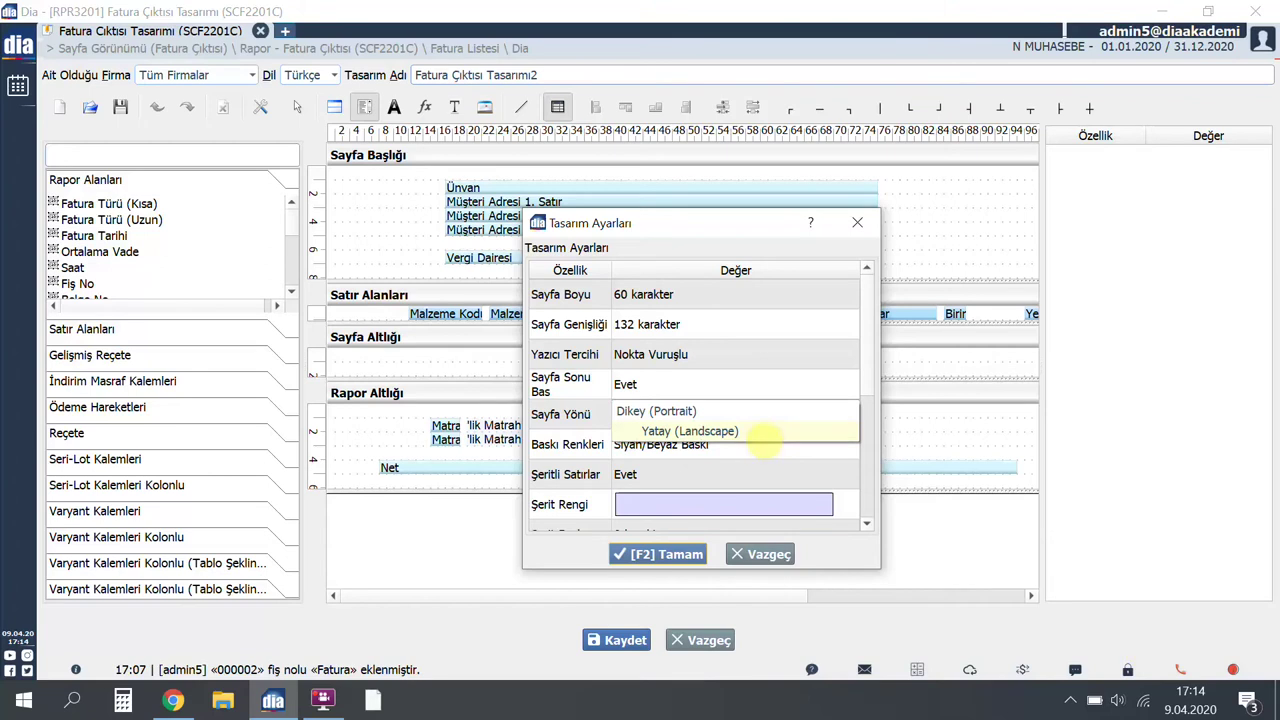
{"action": "left_click", "coordinate": [1142, 623]}
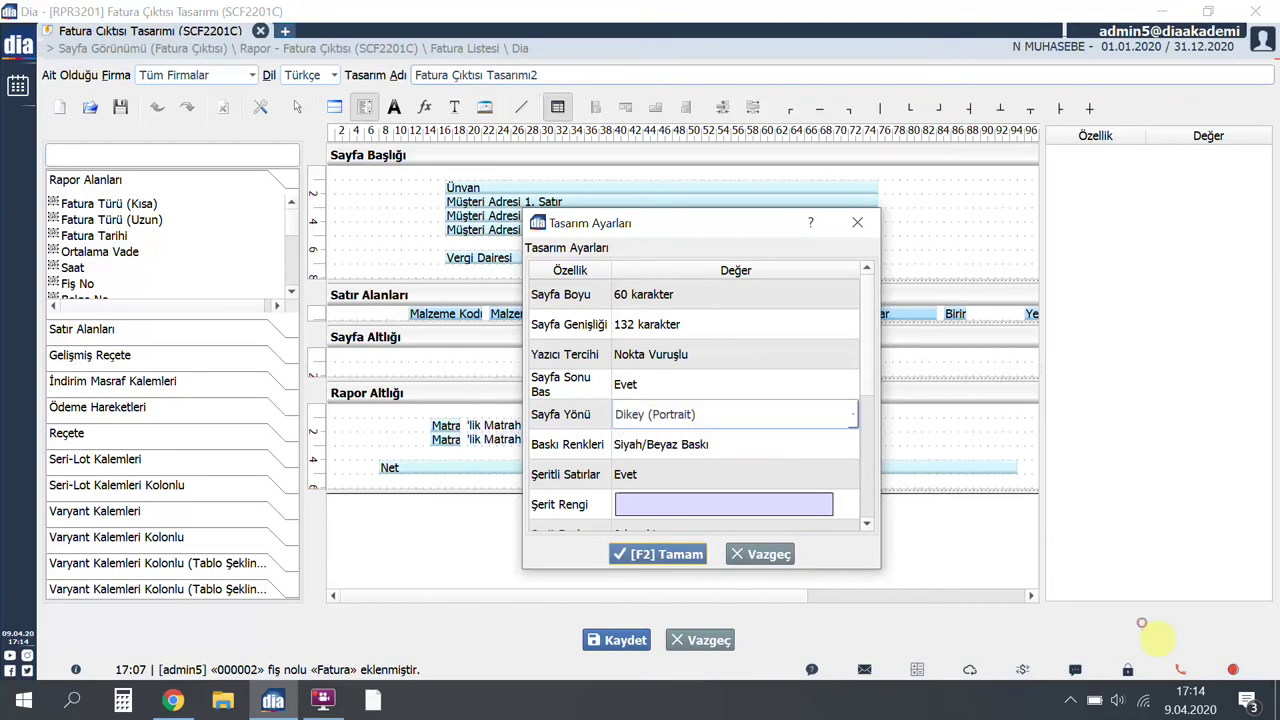
{"action": "left_click", "coordinate": [766, 446]}
{"action": "left_click", "coordinate": [775, 446]}
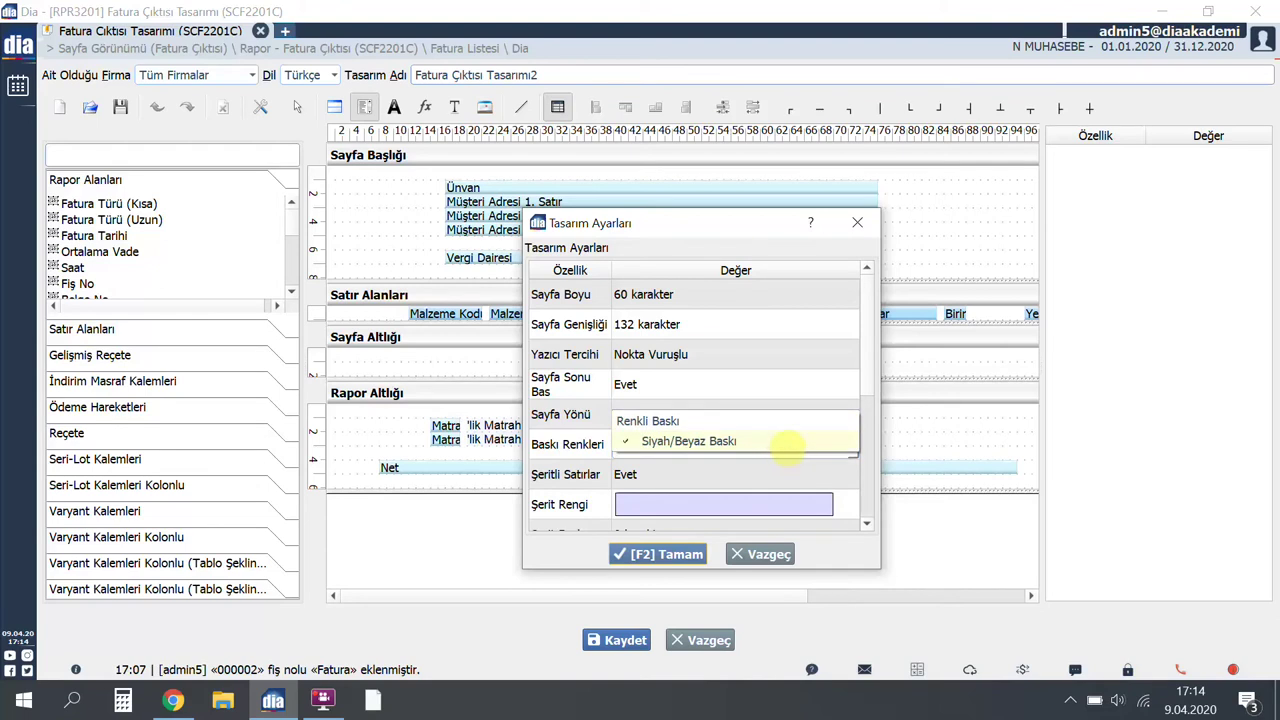
{"action": "left_click", "coordinate": [800, 447]}
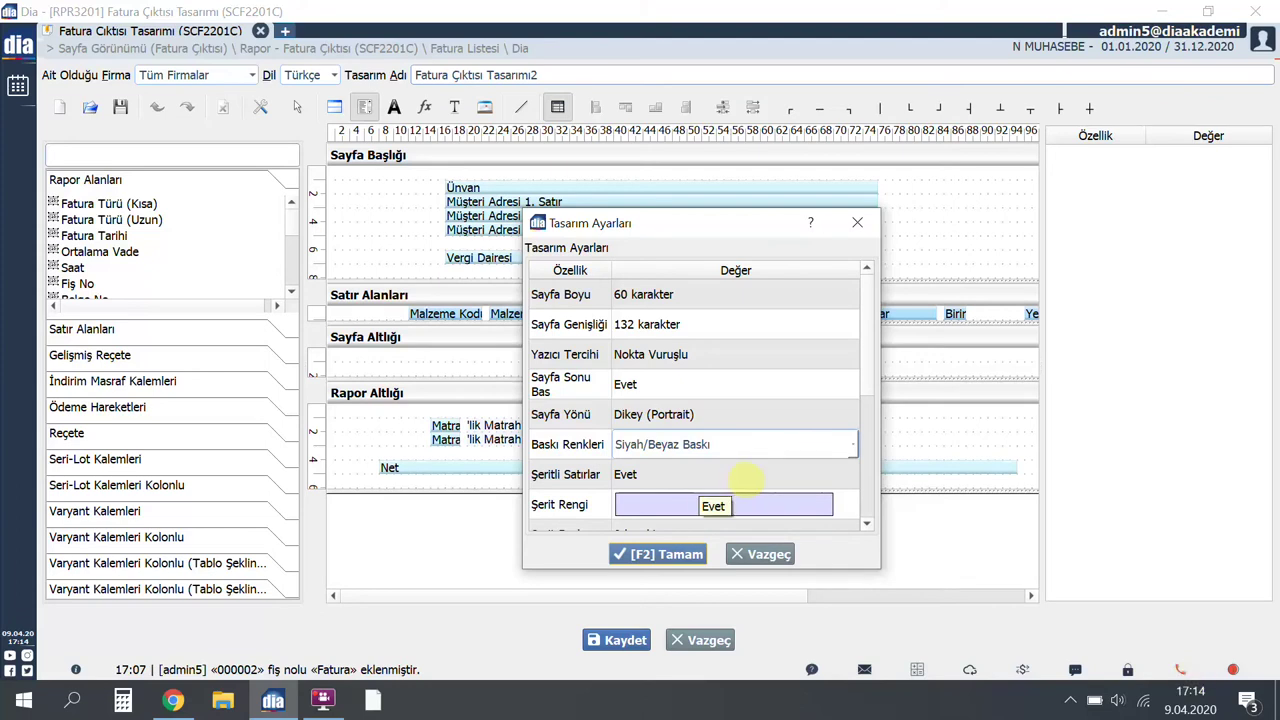
Keep striped rows set to Evet and accept #dcdcff as the stripe colour.
{"action": "left_click", "coordinate": [745, 474]}
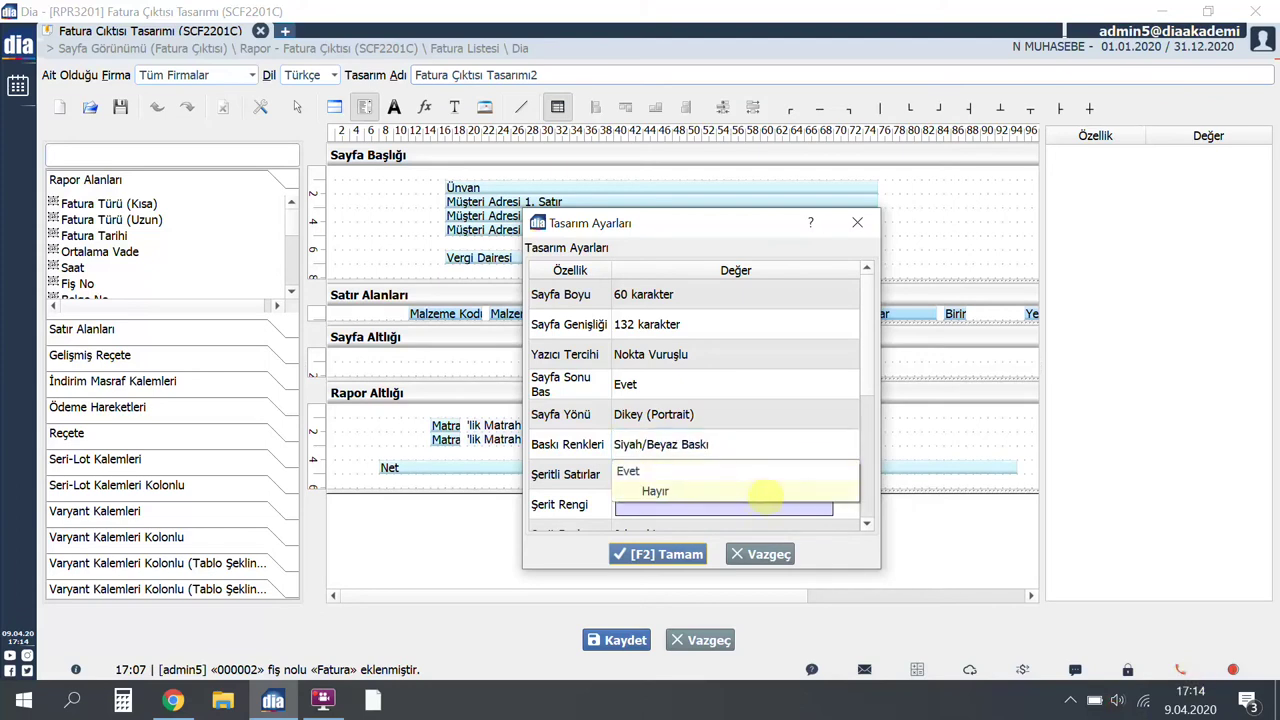
{"action": "left_click", "coordinate": [787, 452]}
{"action": "scroll", "coordinate": [787, 452], "scroll_direction": "down", "scroll_amount": 2}
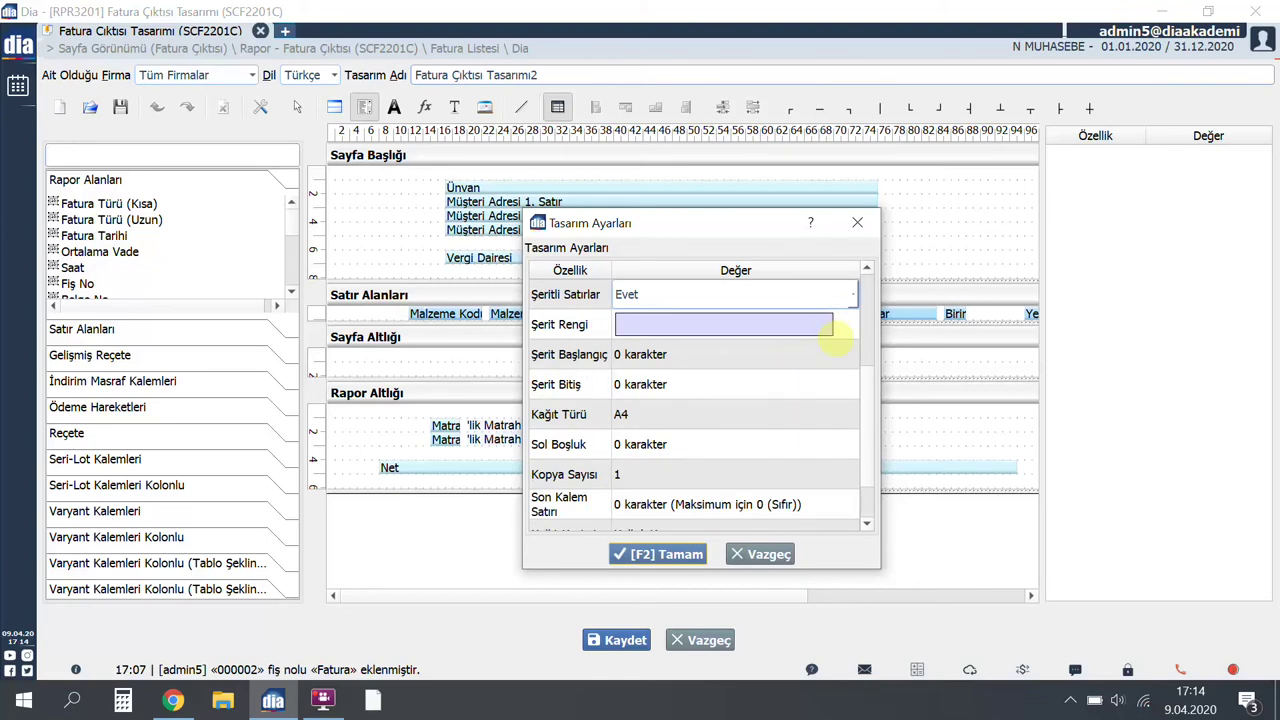
{"action": "left_click", "coordinate": [836, 332]}
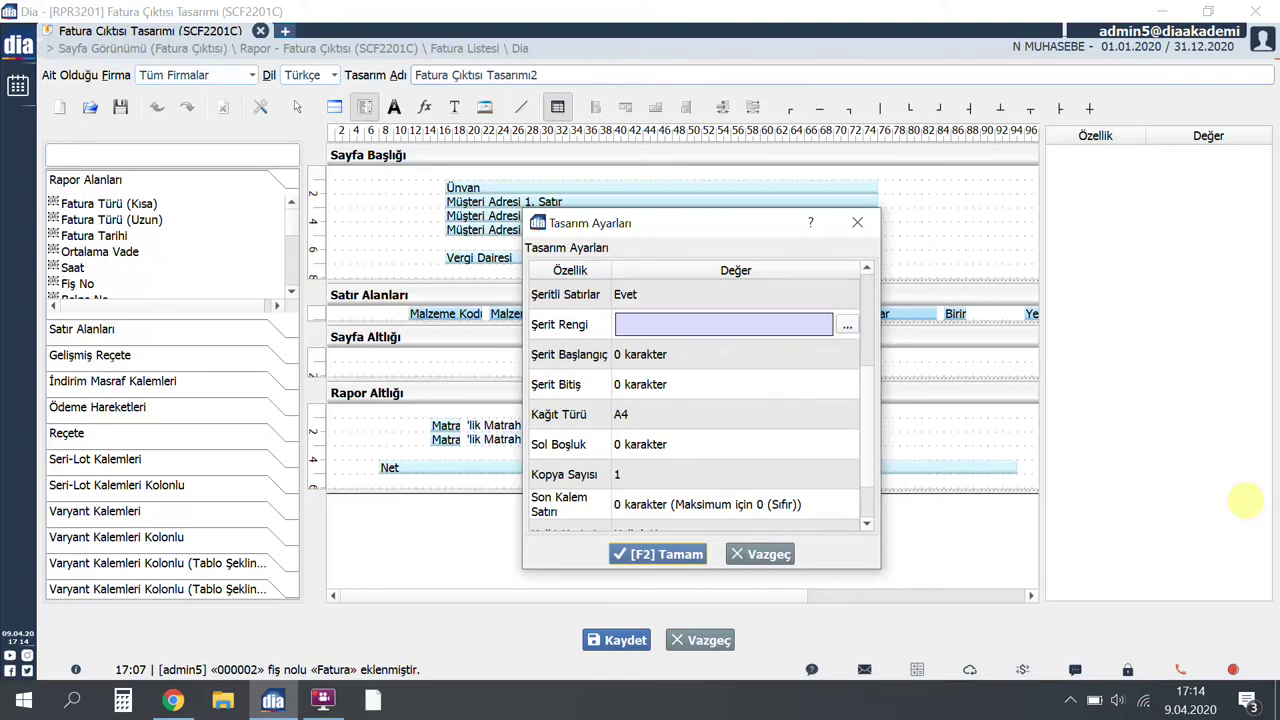
{"action": "left_click", "coordinate": [847, 327]}
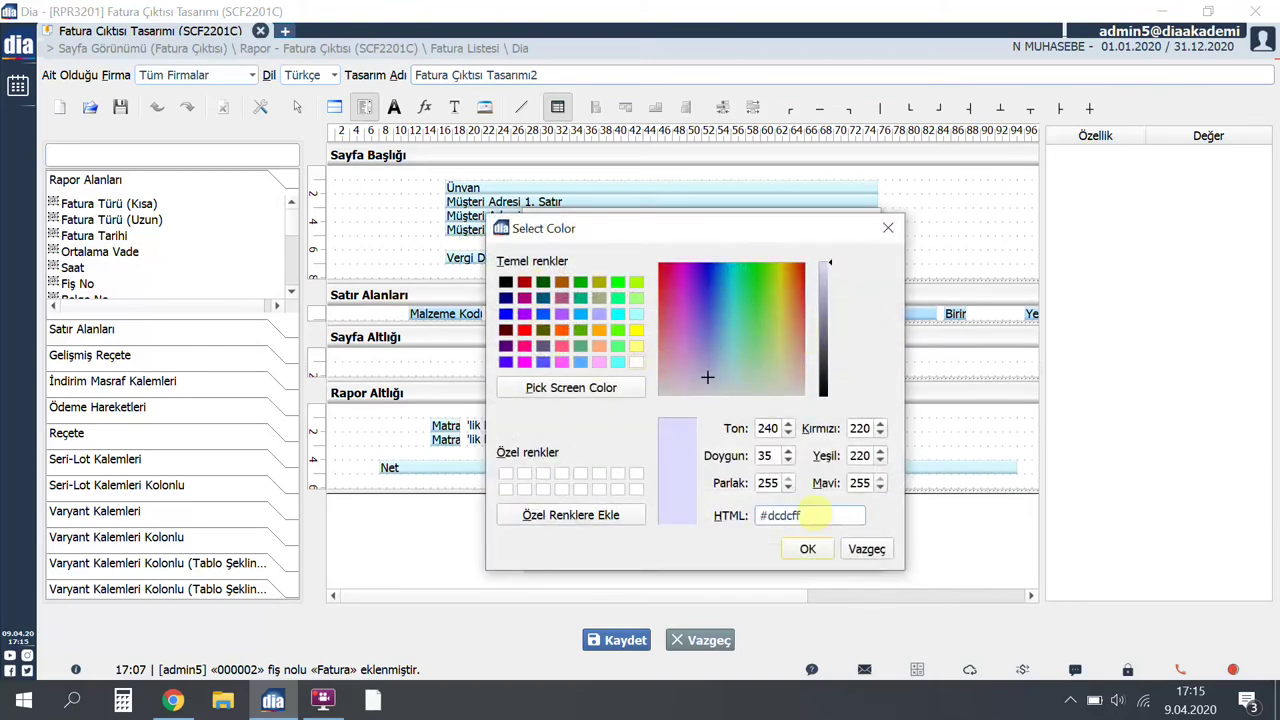
{"action": "left_click", "coordinate": [812, 552]}
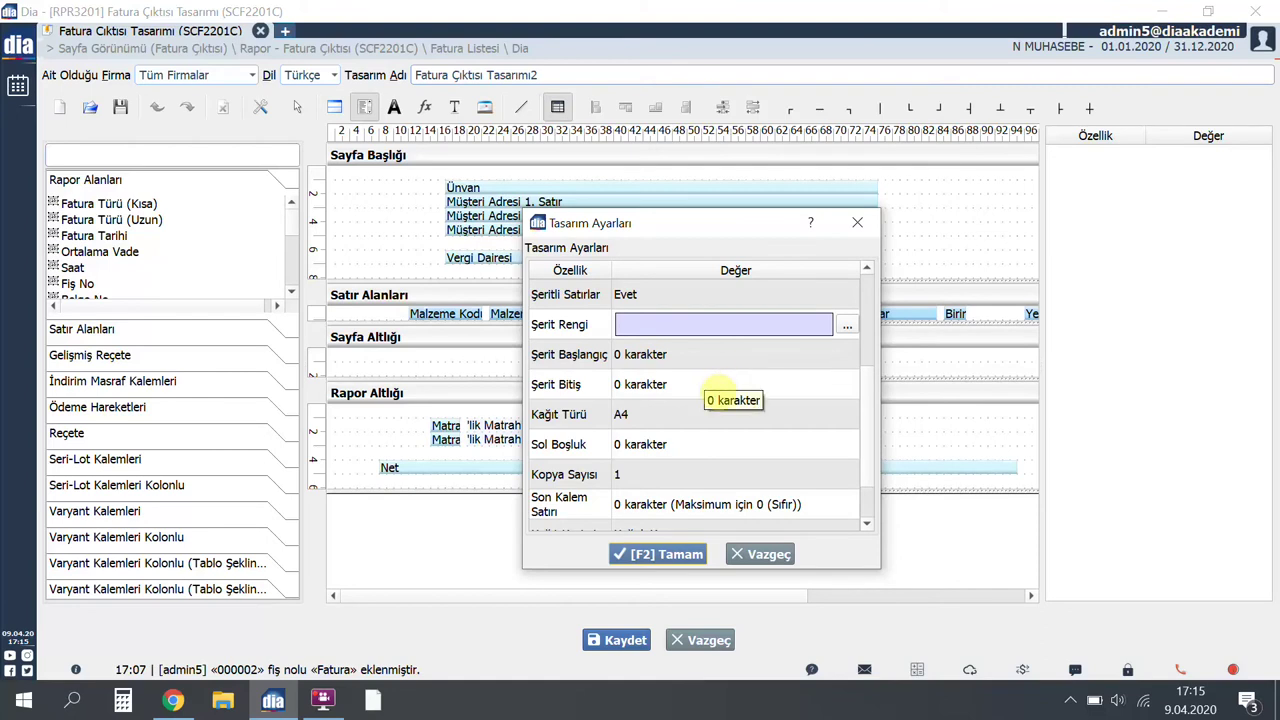
Review the paper types, keep A4, and confirm the design settings.
{"action": "left_click", "coordinate": [725, 418]}
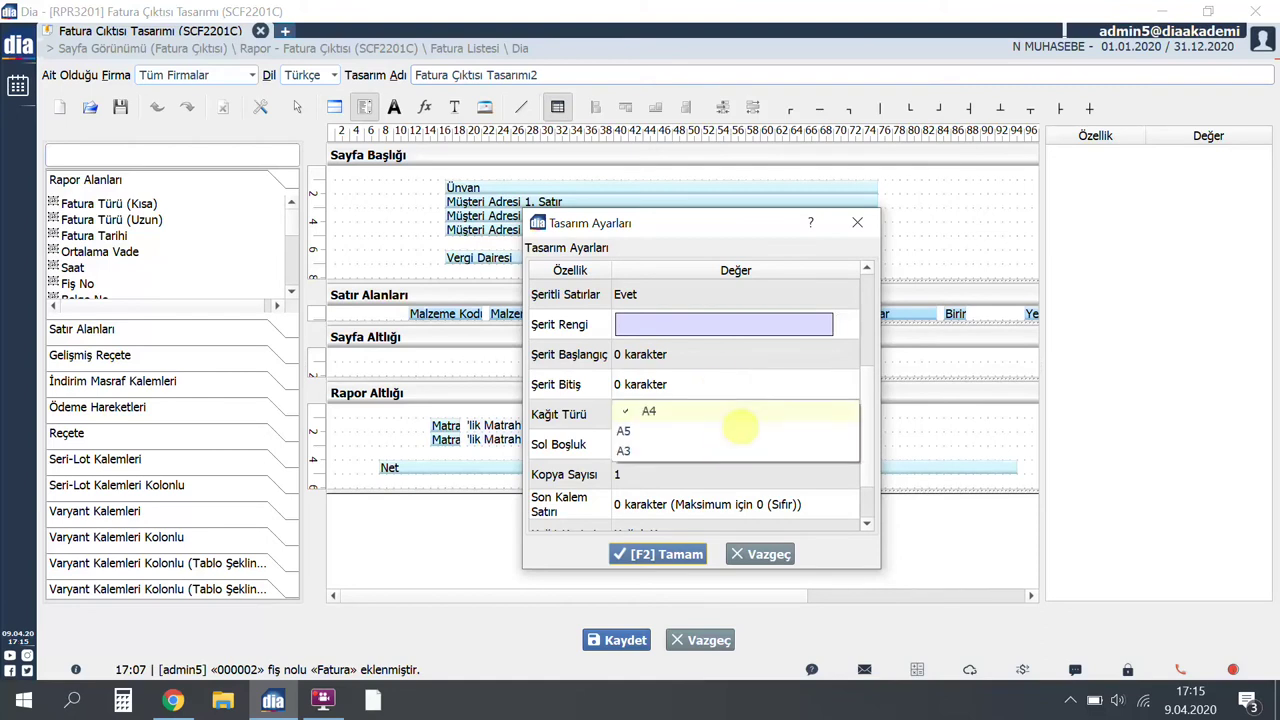
{"action": "left_click", "coordinate": [1091, 626]}
{"action": "scroll", "coordinate": [866, 426], "scroll_direction": "down", "scroll_amount": 2}
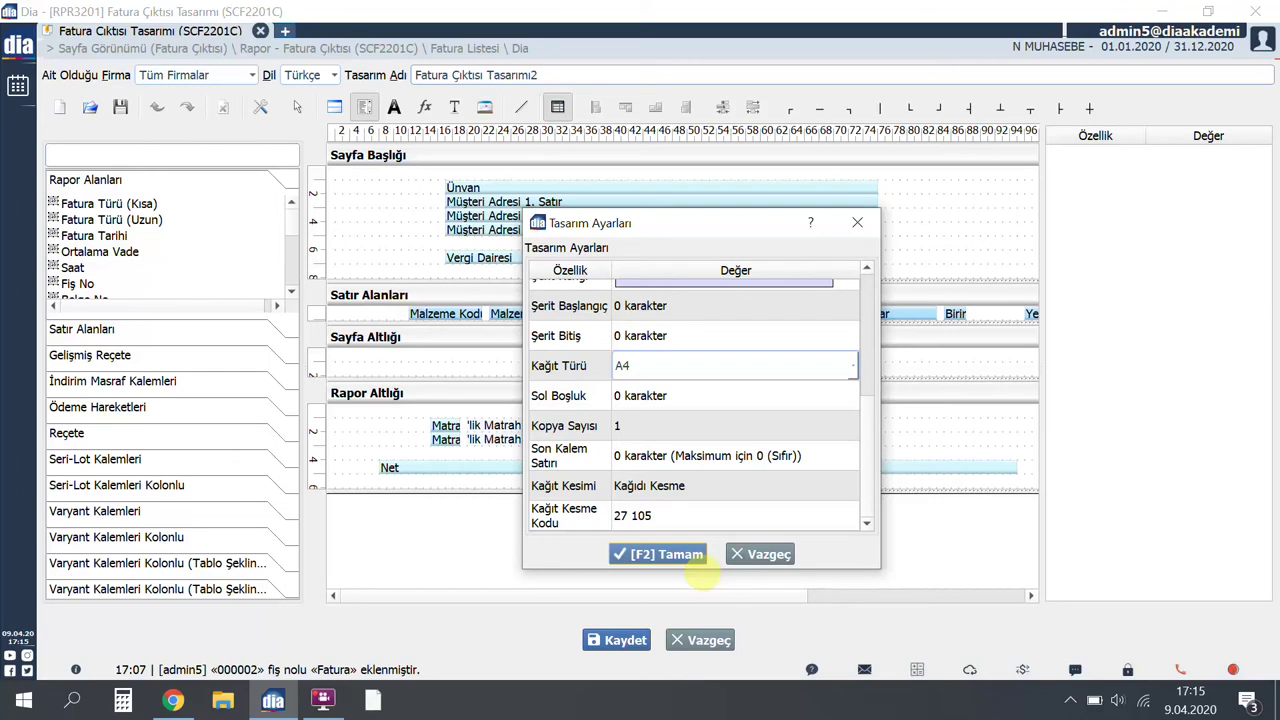
{"action": "left_click", "coordinate": [697, 556]}
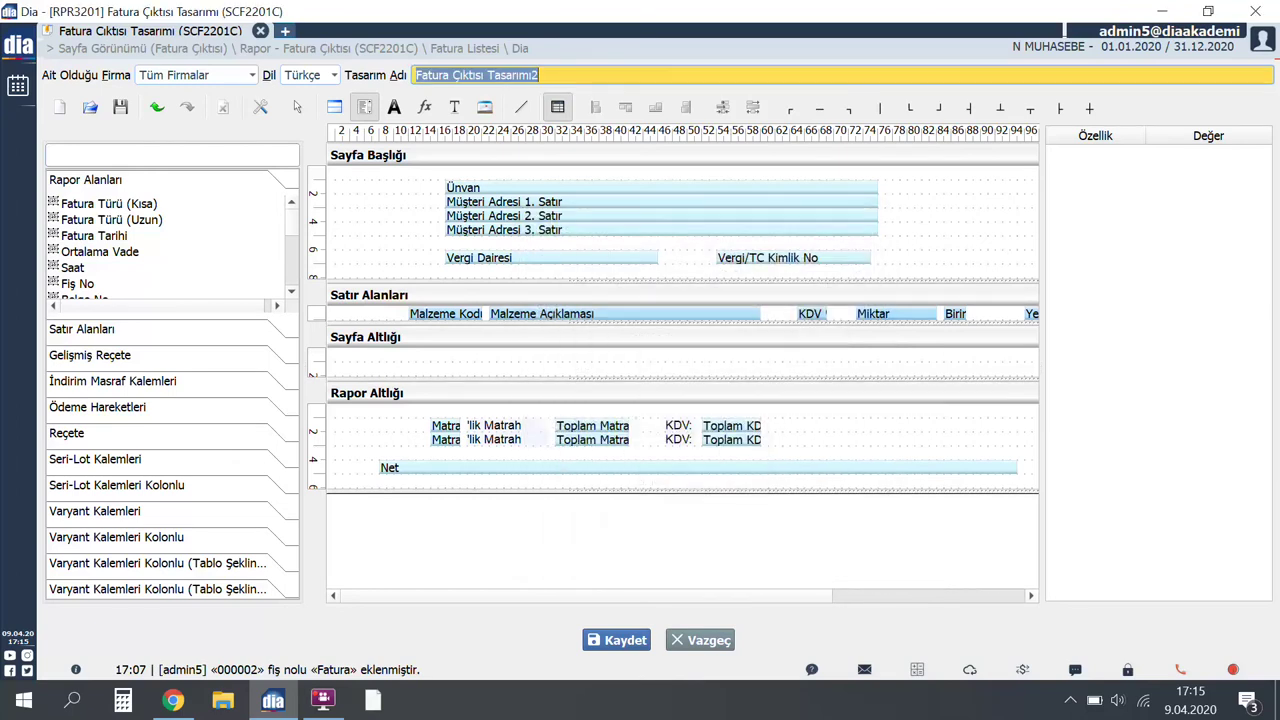
Review the list of report frames available for the design and accept the frame selection as it is.
{"action": "left_click", "coordinate": [365, 107]}
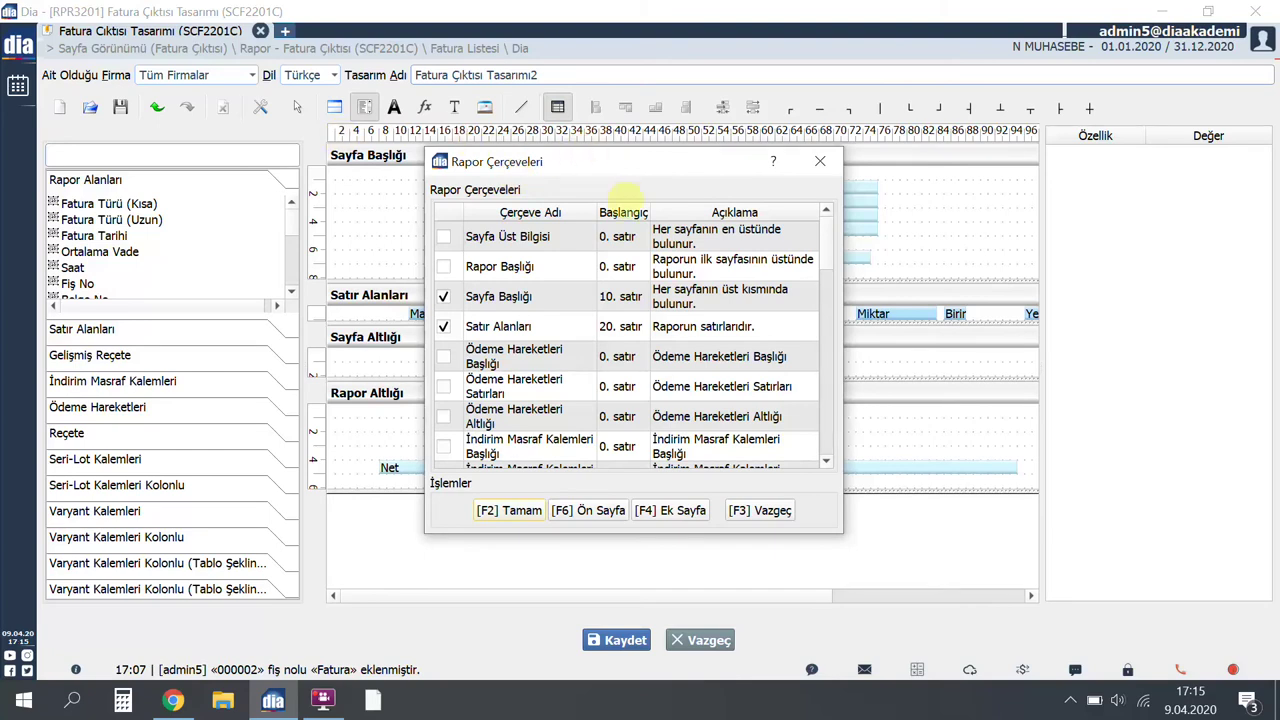
{"action": "scroll", "coordinate": [760, 372], "scroll_direction": "down", "scroll_amount": 1}
{"action": "scroll", "coordinate": [765, 380], "scroll_direction": "down", "scroll_amount": 1}
{"action": "scroll", "coordinate": [767, 386], "scroll_direction": "down", "scroll_amount": 4}
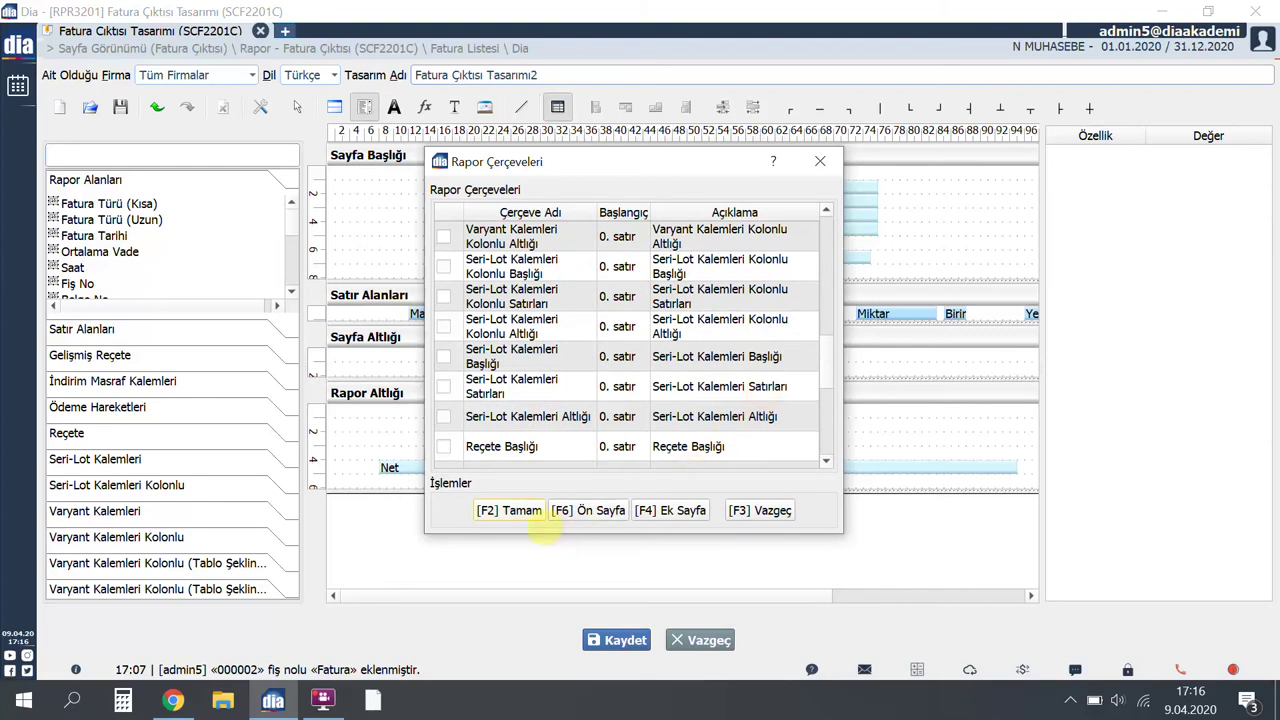
{"action": "left_click", "coordinate": [530, 514]}
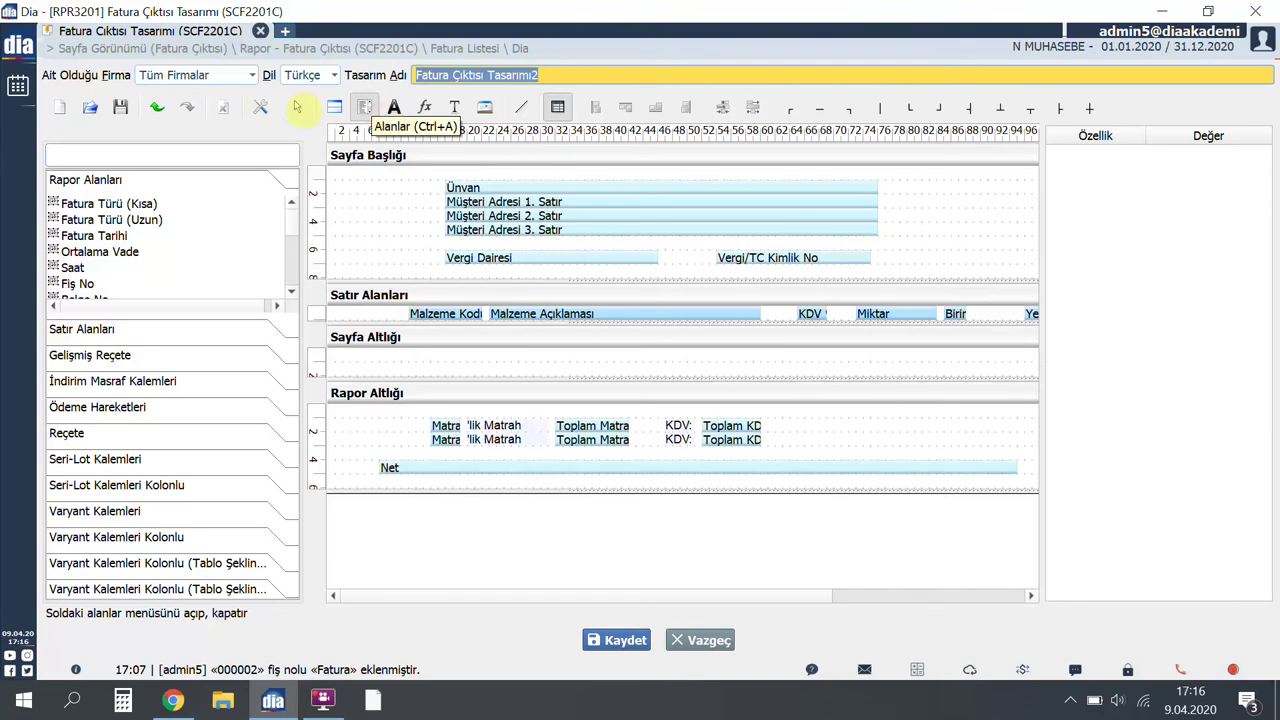
Add a text field reading FİRMA beside the Ünvan field in the page header.
{"action": "left_click", "coordinate": [364, 107]}
{"action": "left_click", "coordinate": [541, 172]}
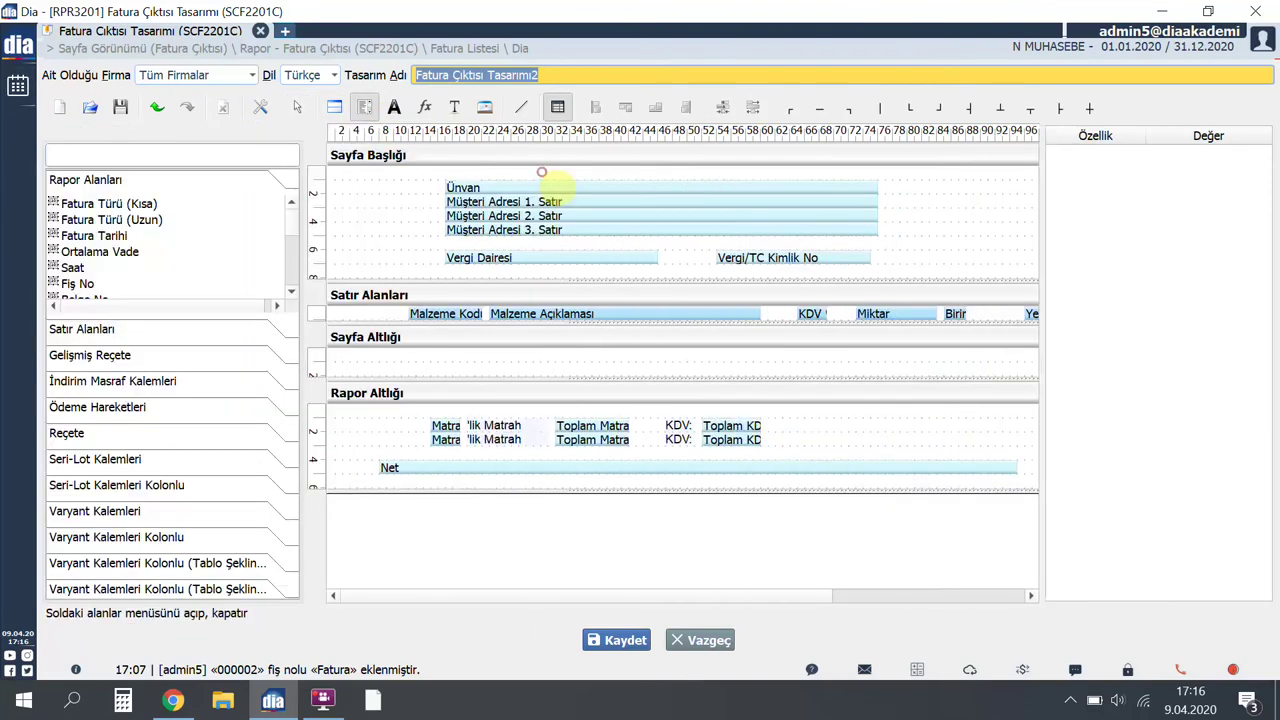
{"action": "left_click", "coordinate": [394, 107]}
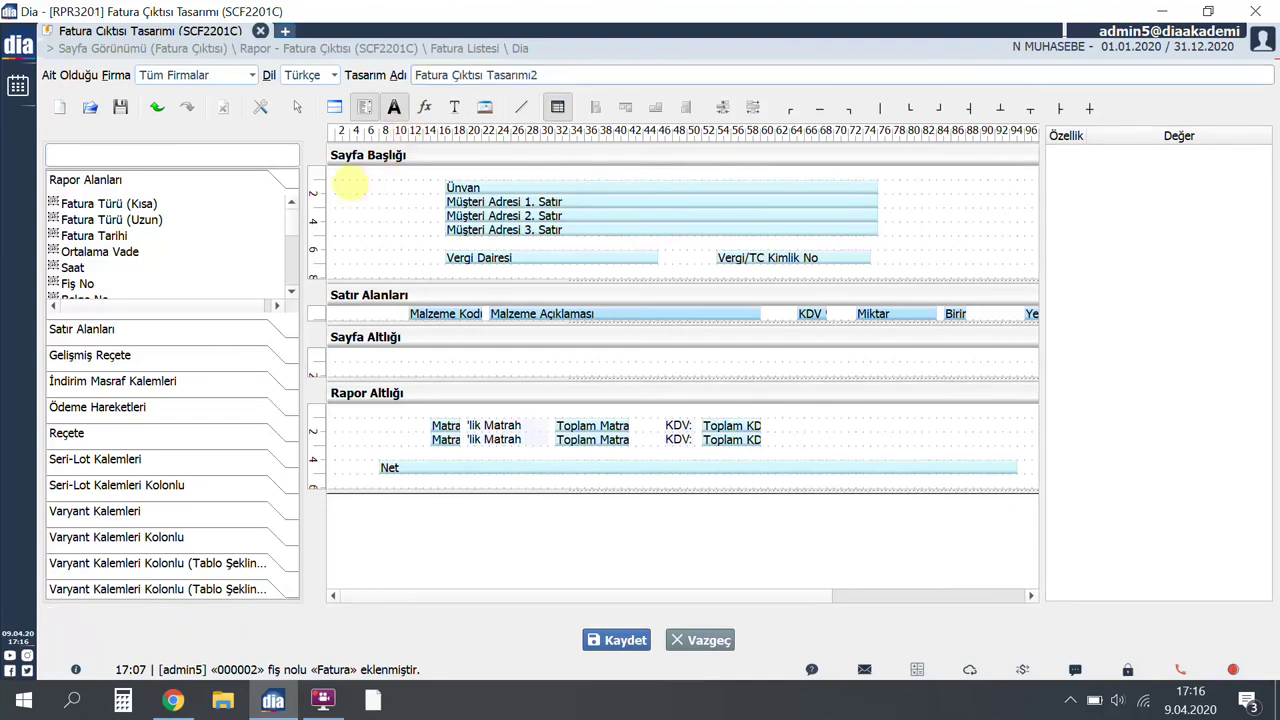
{"action": "left_click", "coordinate": [350, 185]}
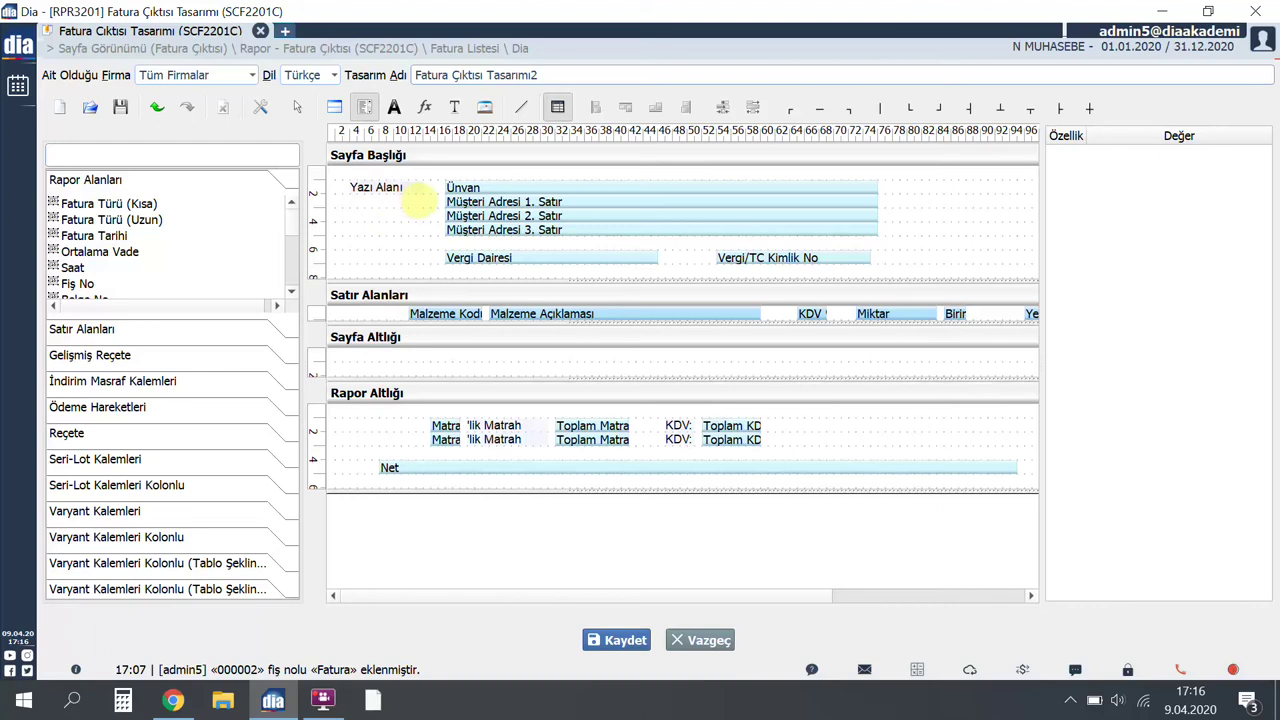
{"action": "left_click", "coordinate": [418, 196]}
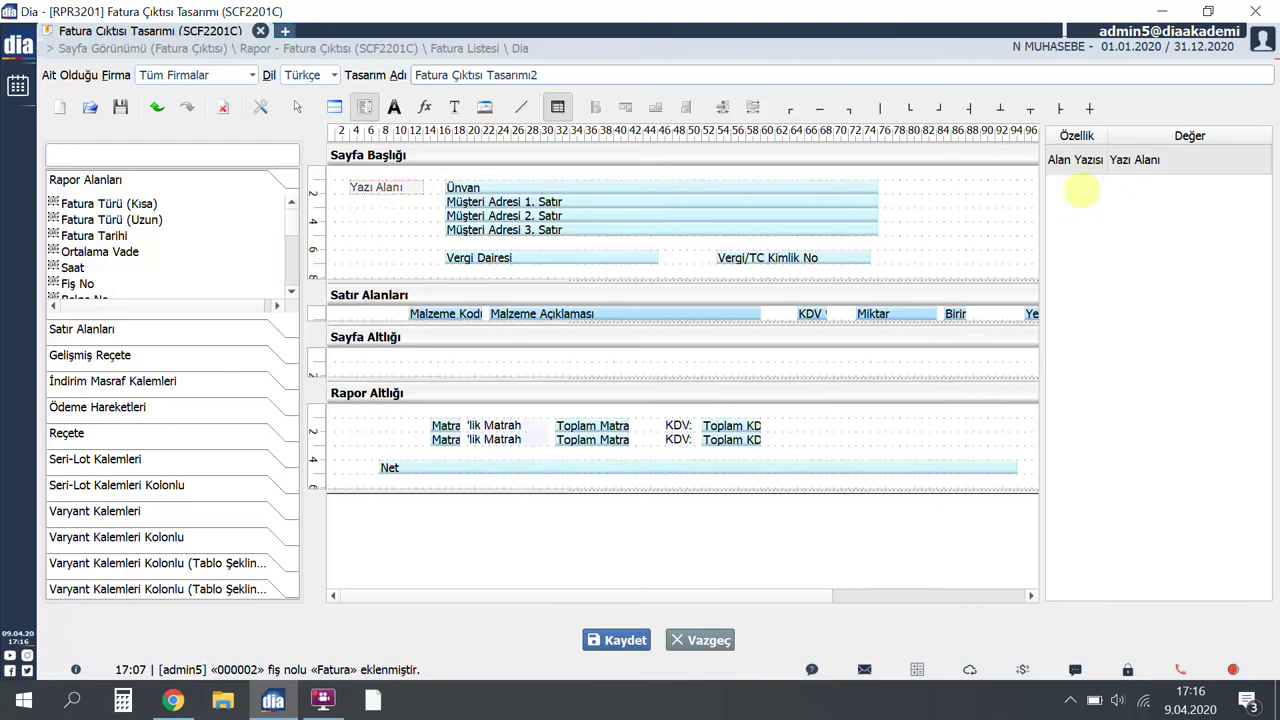
{"action": "left_click", "coordinate": [1165, 160]}
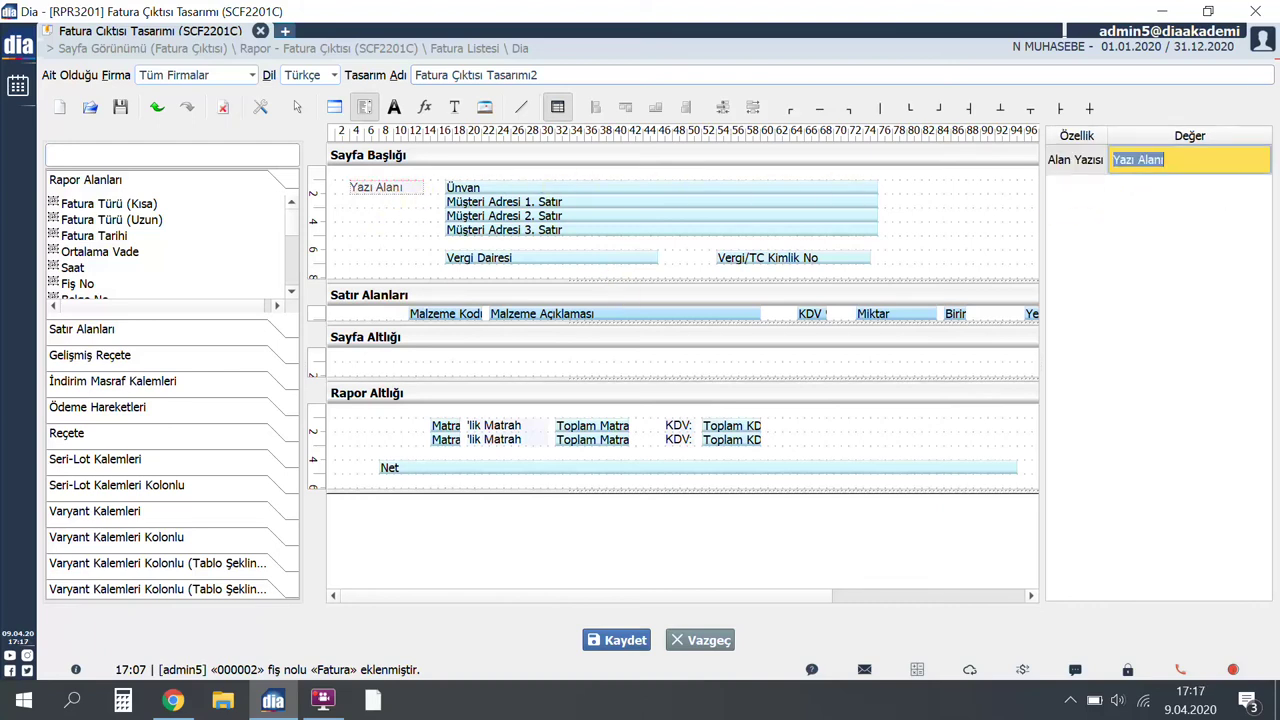
{"action": "type", "text": "FİRMA"}
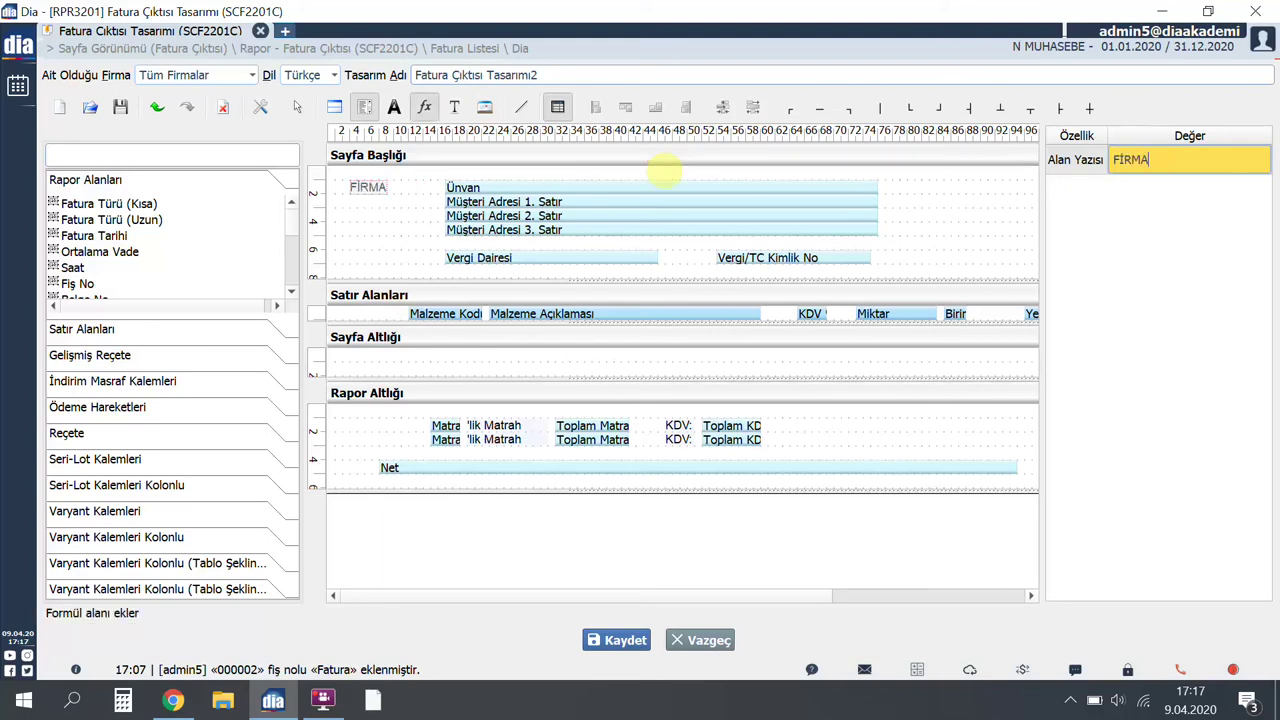
Add a formula field, a text formula field and a date formula field stacked below FİRMA in the page header.
{"action": "left_click", "coordinate": [358, 214]}
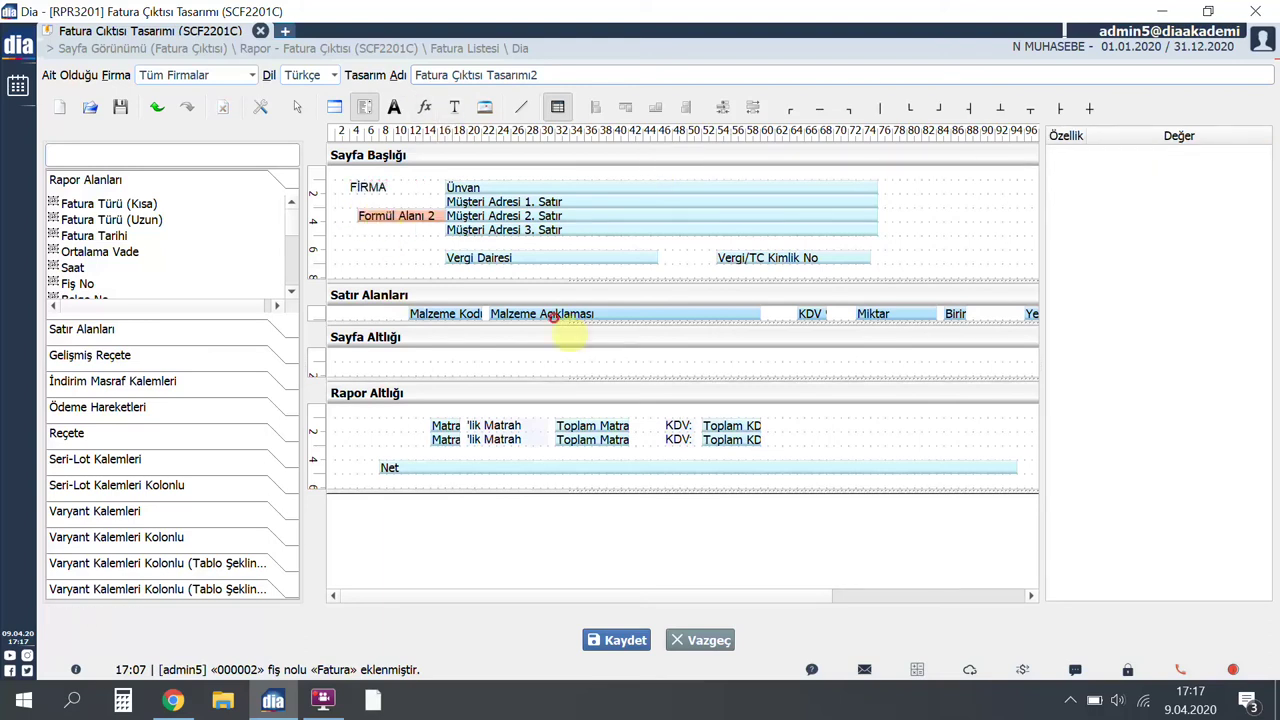
{"action": "left_click_drag", "start_coordinate": [414, 216], "coordinate": [407, 216]}
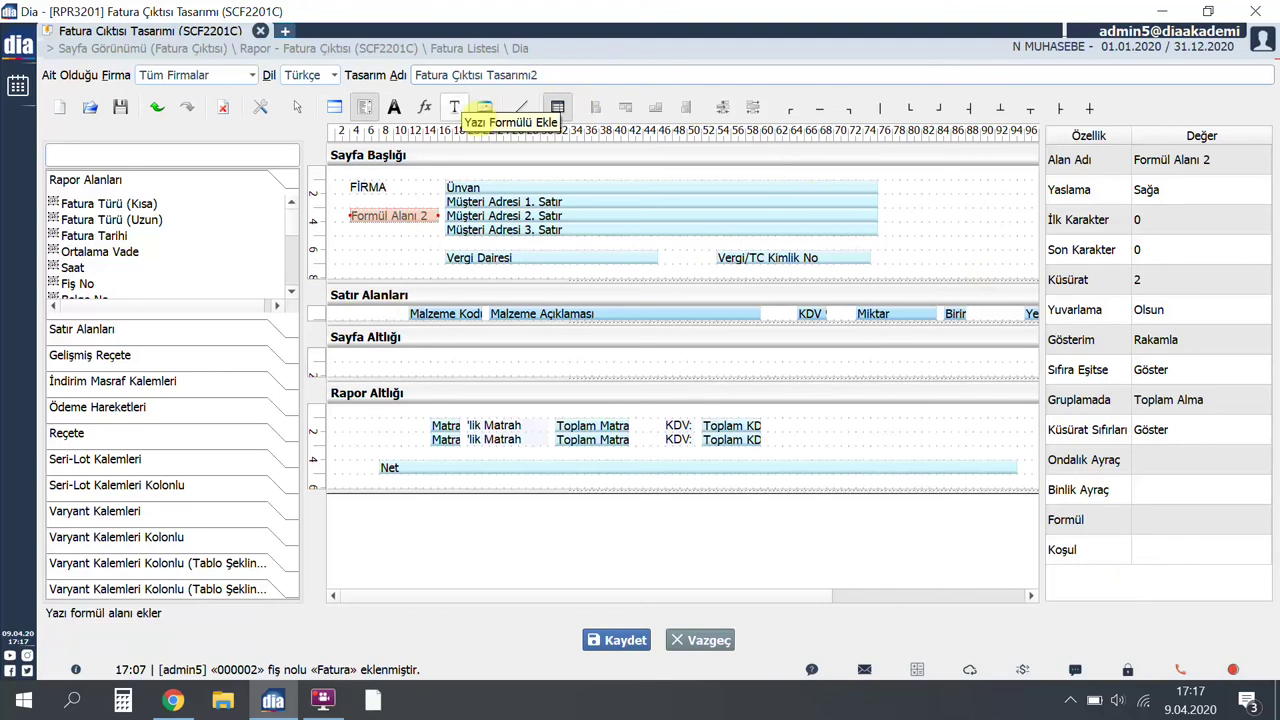
{"action": "left_click", "coordinate": [455, 108]}
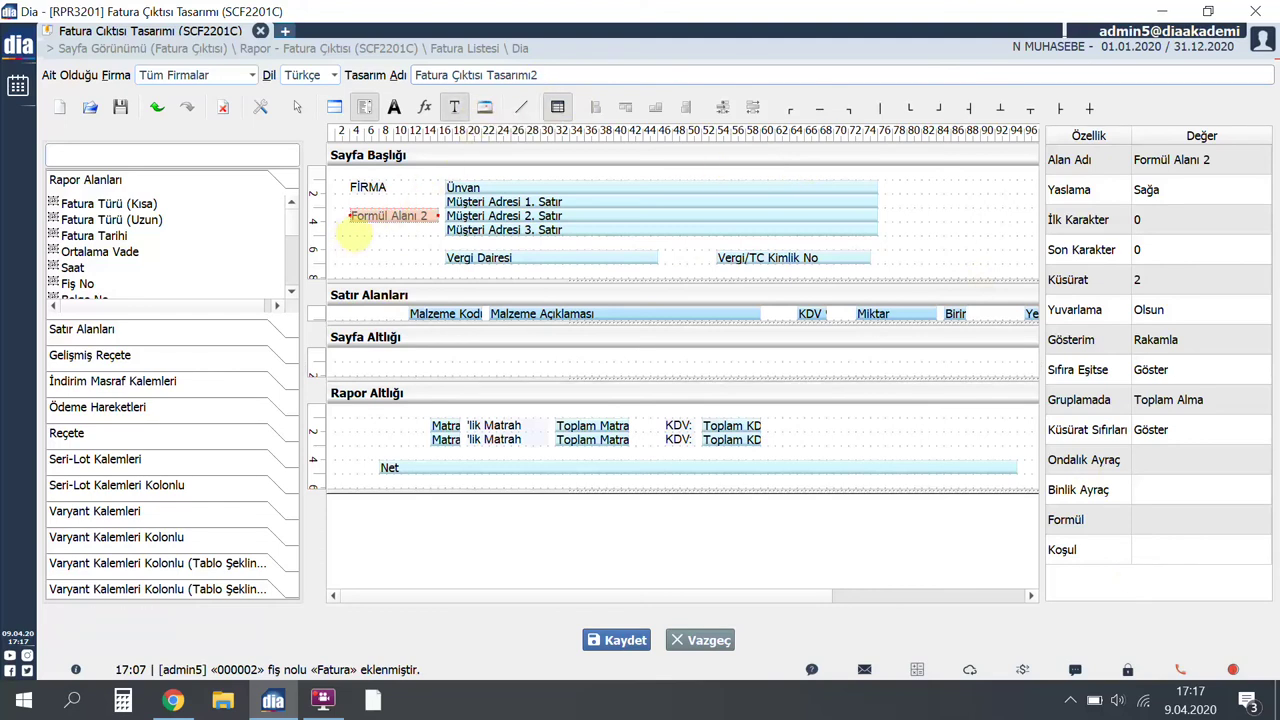
{"action": "left_click", "coordinate": [356, 232]}
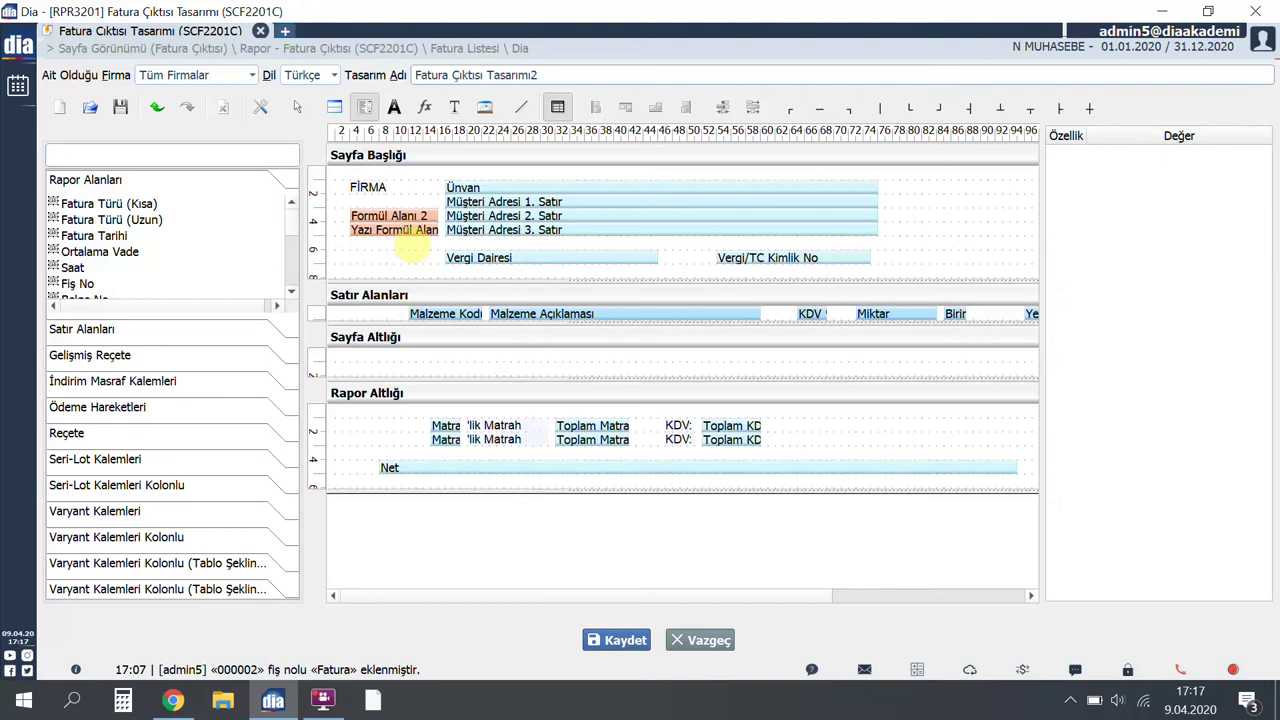
{"action": "left_click", "coordinate": [394, 231]}
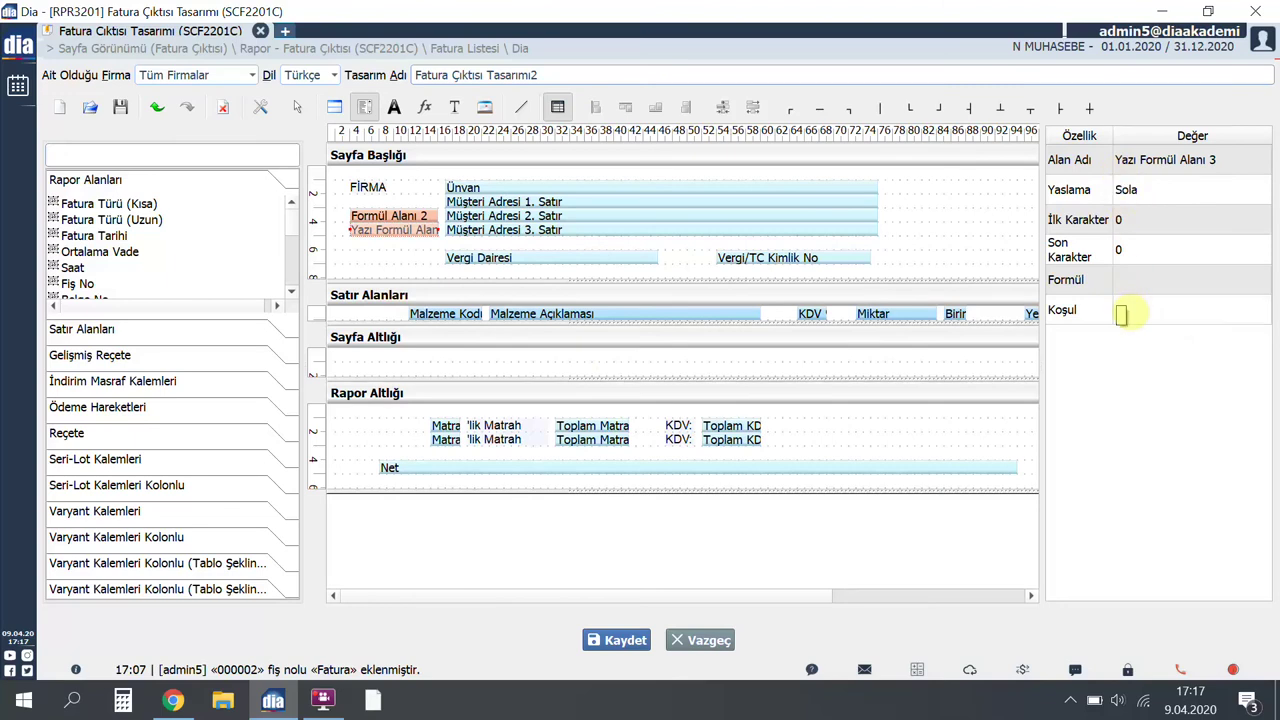
{"action": "left_click", "coordinate": [484, 107]}
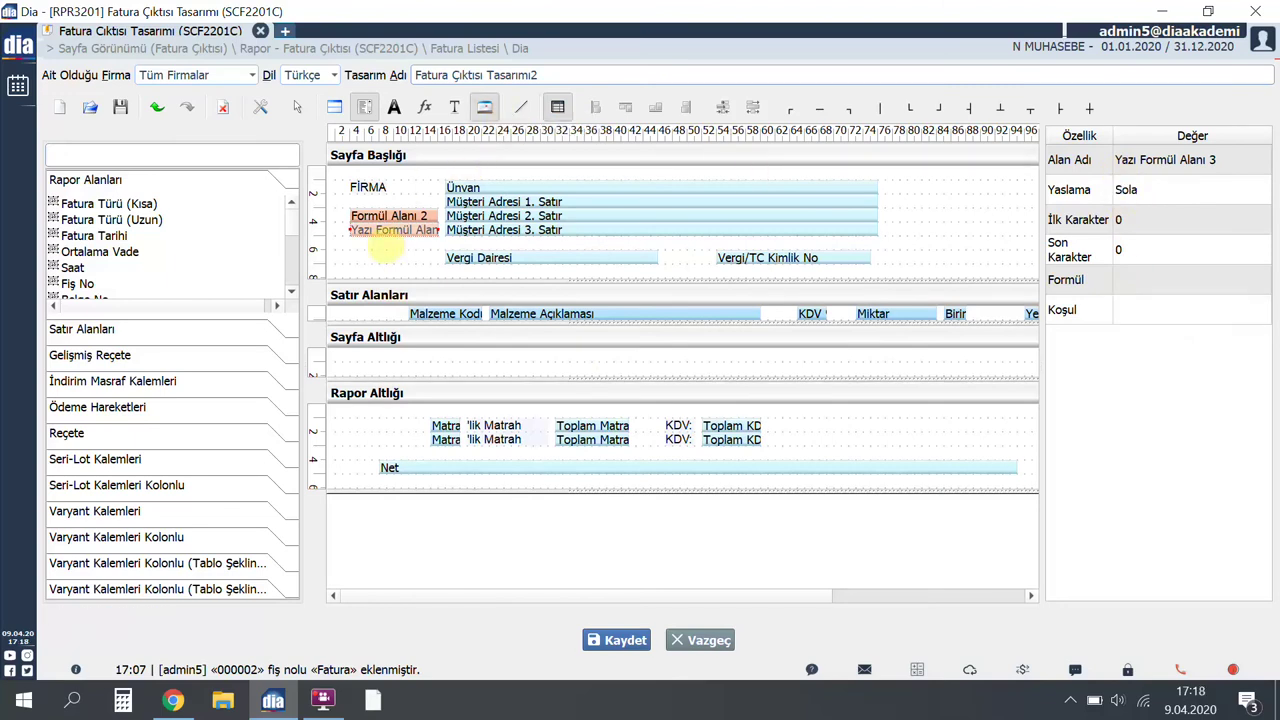
{"action": "left_click", "coordinate": [362, 246]}
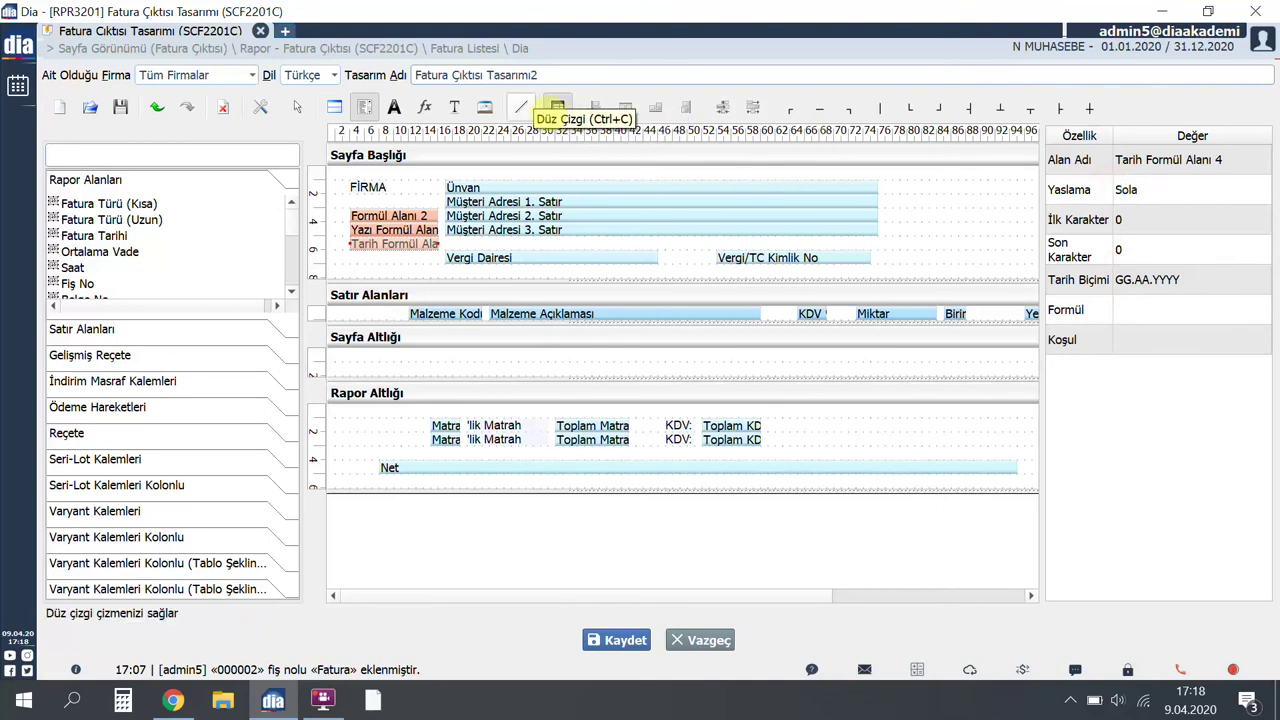
Draw a straight horizontal line beneath the Vergi Dairesi and Vergi/TC Kimlik No fields in the page header.
{"action": "left_click", "coordinate": [521, 107]}
{"action": "left_click", "coordinate": [440, 262]}
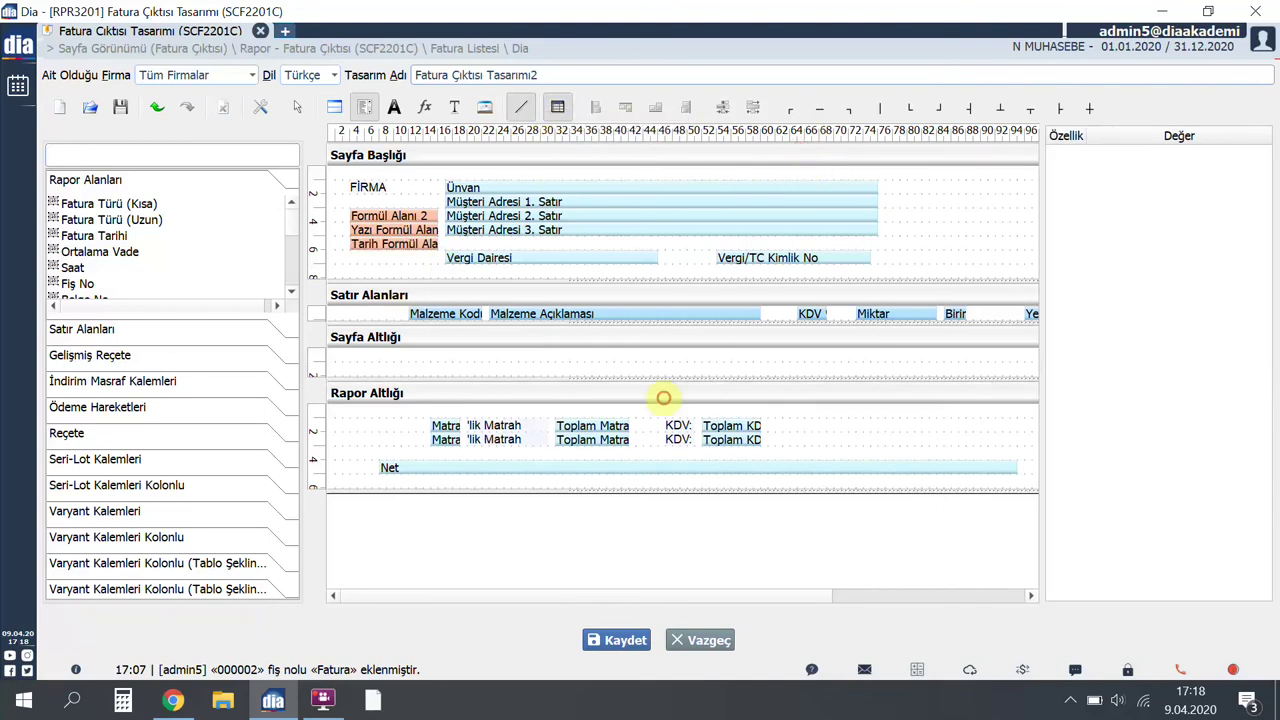
{"action": "left_click_drag", "start_coordinate": [595, 285], "coordinate": [886, 298]}
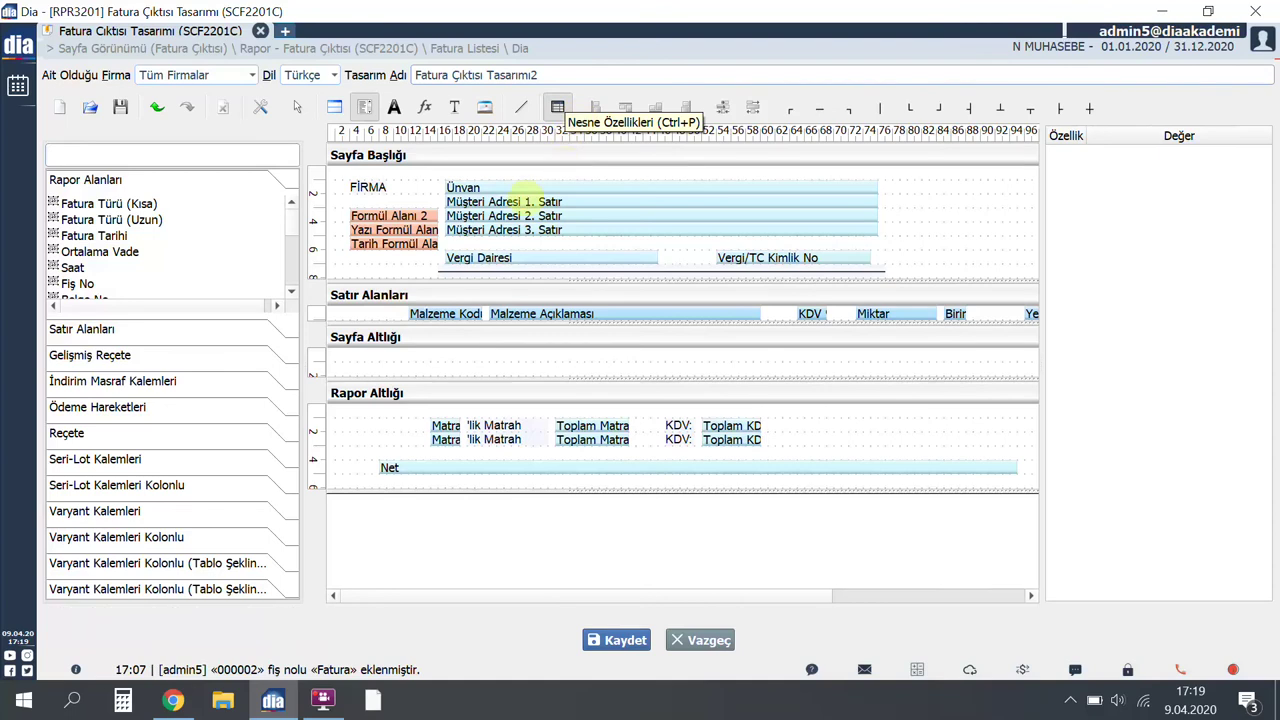
Check the text formula field's properties, and place an upper-left frame corner symbol beside the Matrah rows in the report footer.
{"action": "left_click", "coordinate": [415, 230]}
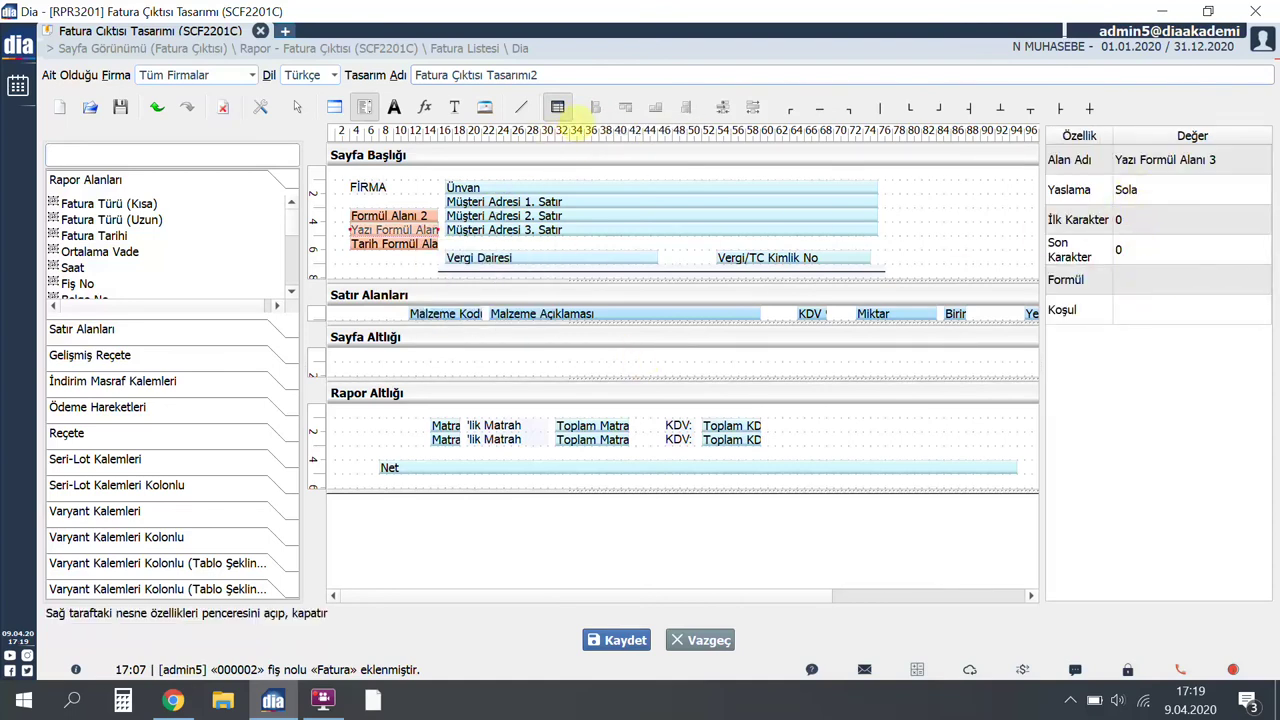
{"action": "left_click", "coordinate": [558, 107]}
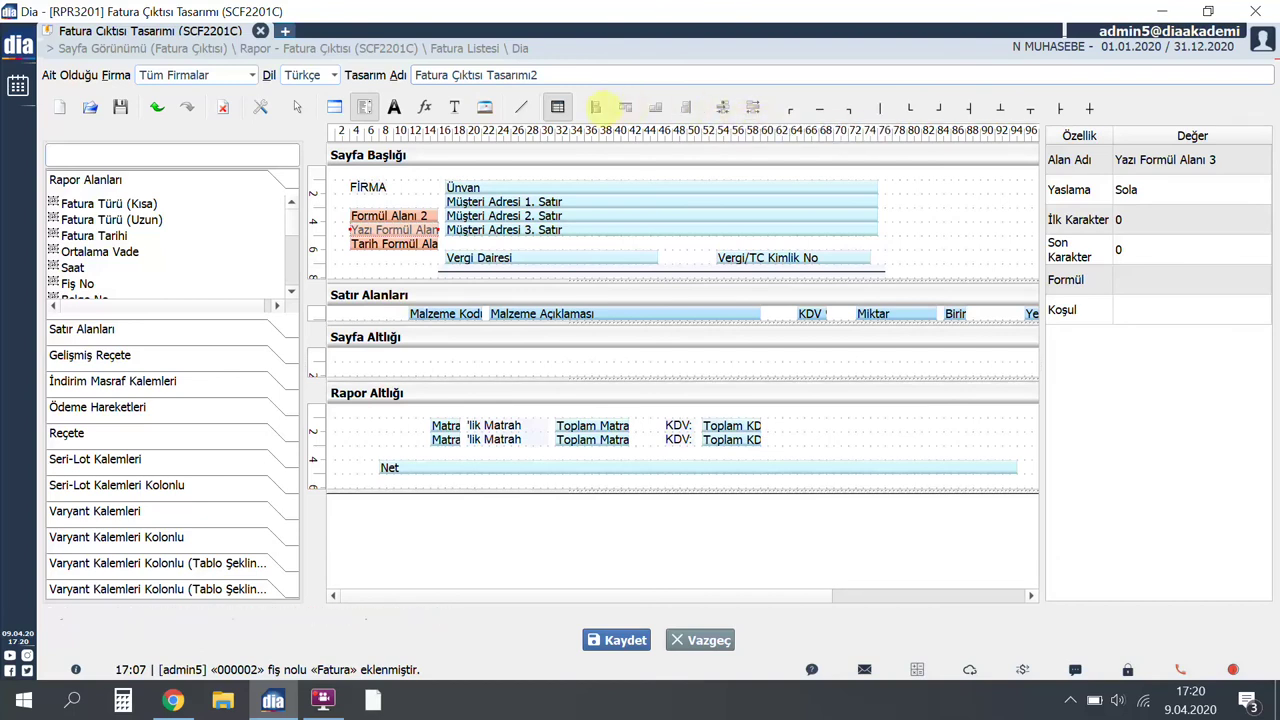
{"action": "left_click", "coordinate": [795, 107]}
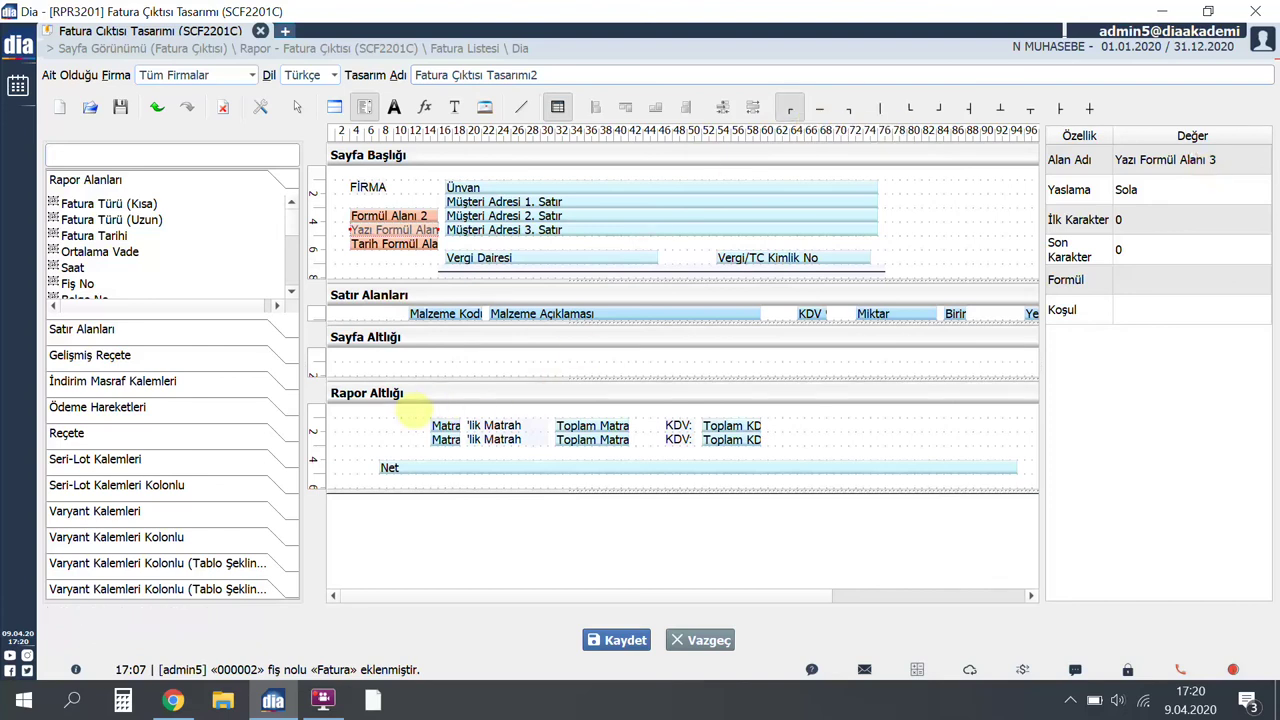
{"action": "left_click", "coordinate": [420, 413]}
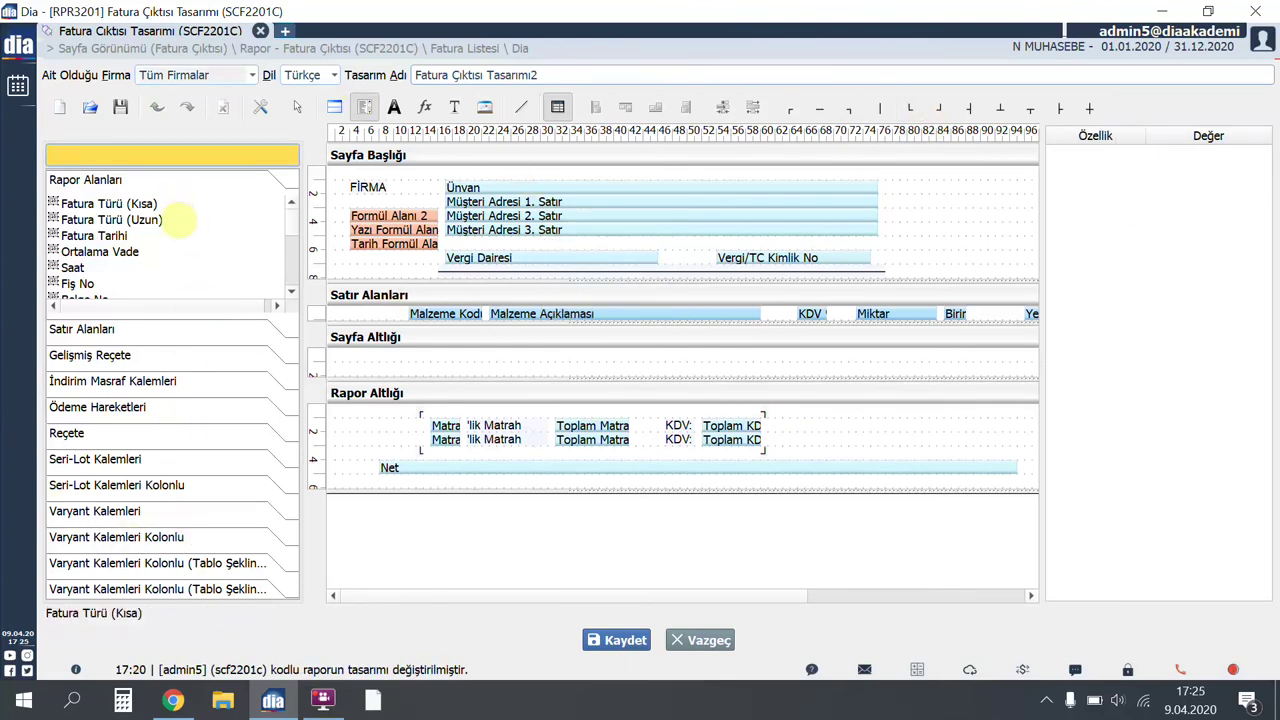
Add the Fatura Türü (Kısa) report field to the page footer.
{"action": "left_click_drag", "start_coordinate": [158, 206], "coordinate": [648, 570]}
{"action": "left_click_drag", "start_coordinate": [604, 526], "coordinate": [604, 526]}
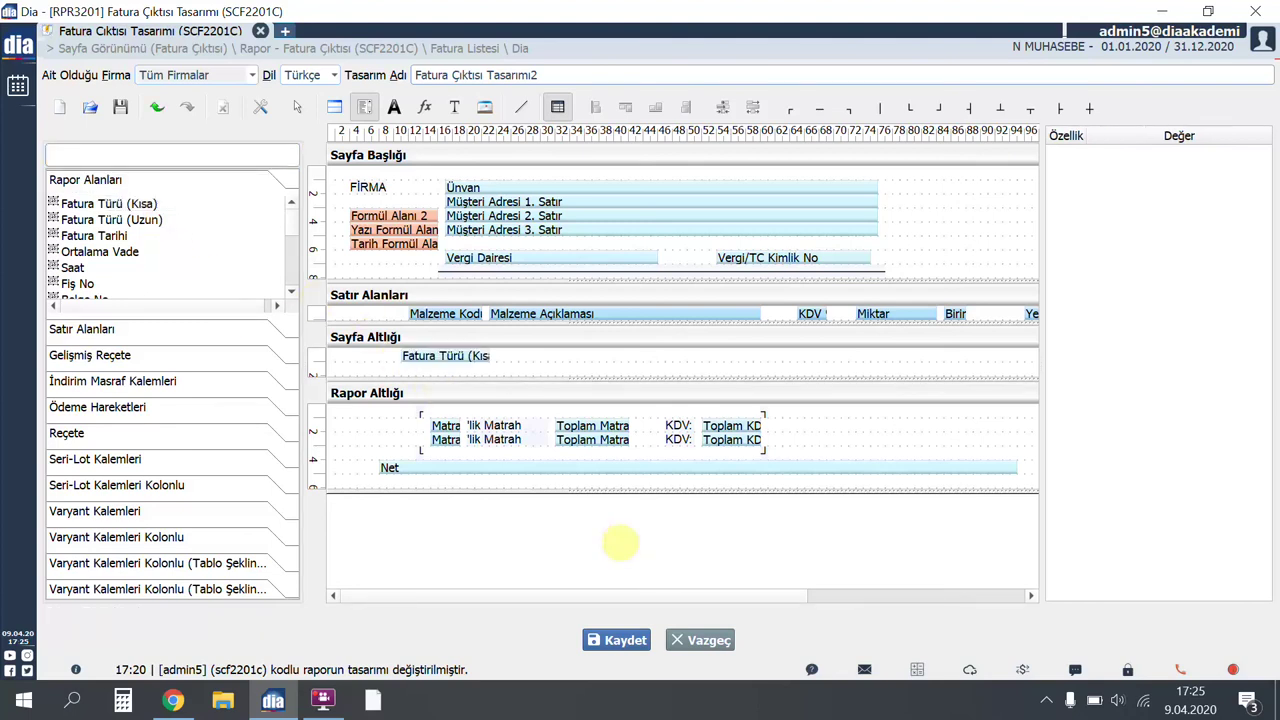
Try to place the Malzeme Kodu line field outside the Satır Alanları section, and enlarge the page footer to about 7 rows.
{"action": "left_click", "coordinate": [90, 329]}
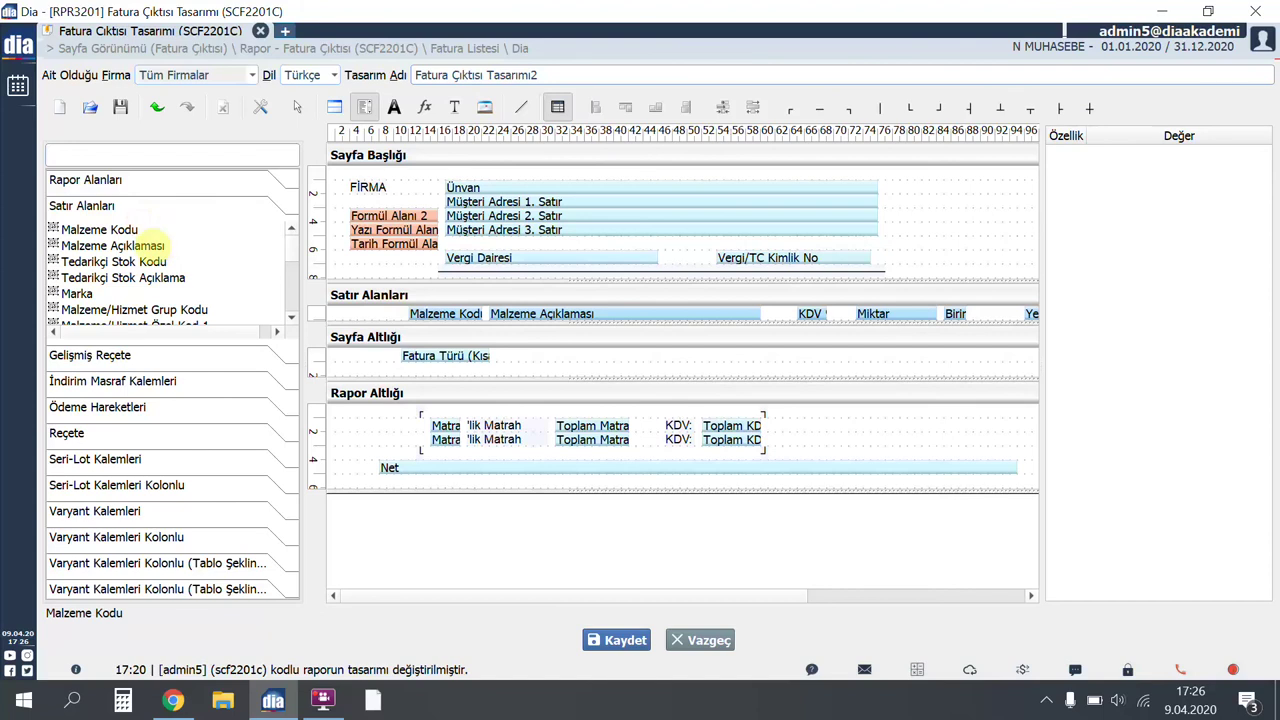
{"action": "left_click_drag", "start_coordinate": [129, 249], "coordinate": [780, 531]}
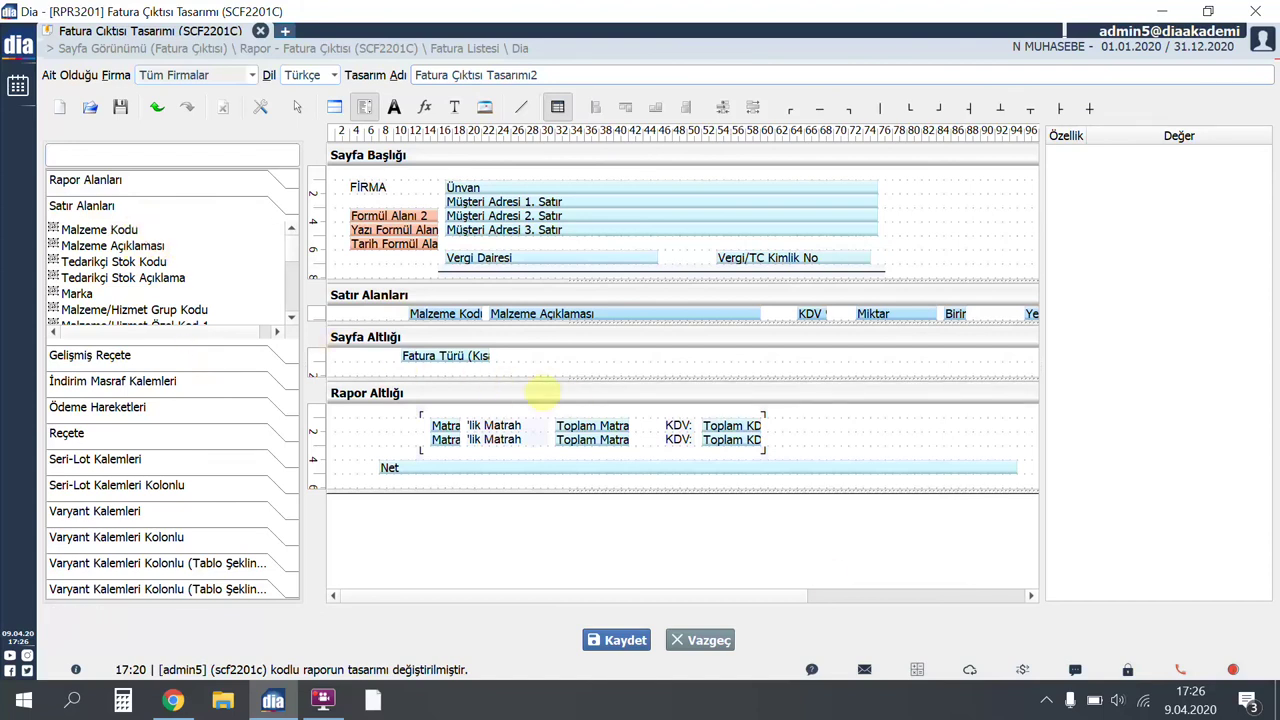
{"action": "left_click_drag", "start_coordinate": [540, 405], "coordinate": [543, 470]}
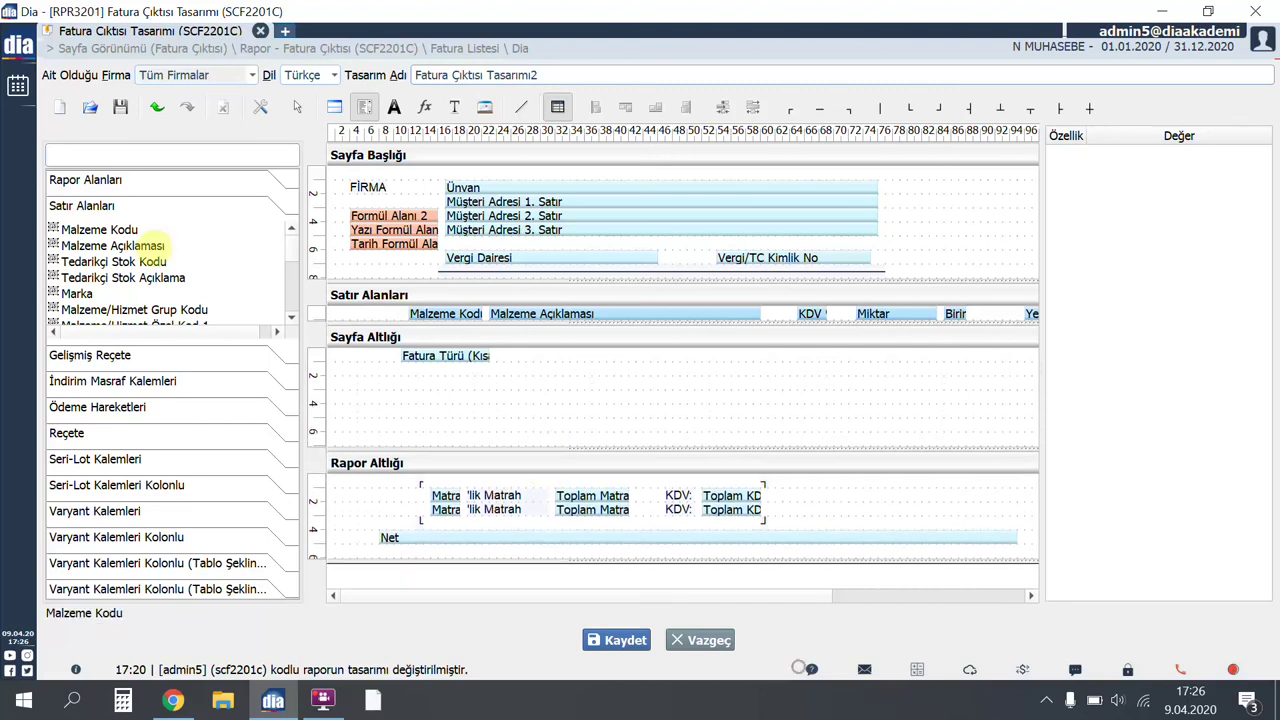
{"action": "left_click_drag", "start_coordinate": [141, 229], "coordinate": [600, 575]}
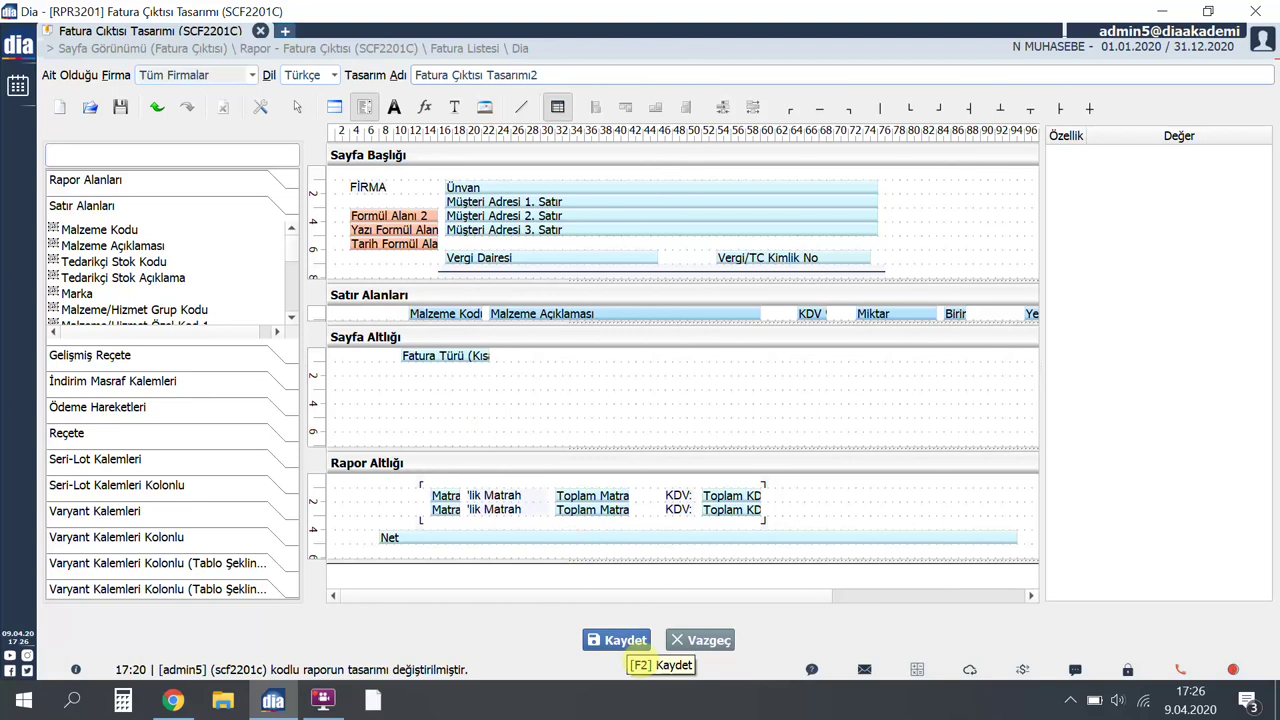
Save the design and review the invoice's page preview down to the totals.
{"action": "left_click", "coordinate": [640, 648]}
{"action": "scroll", "coordinate": [1006, 629], "scroll_direction": "down", "scroll_amount": 5}
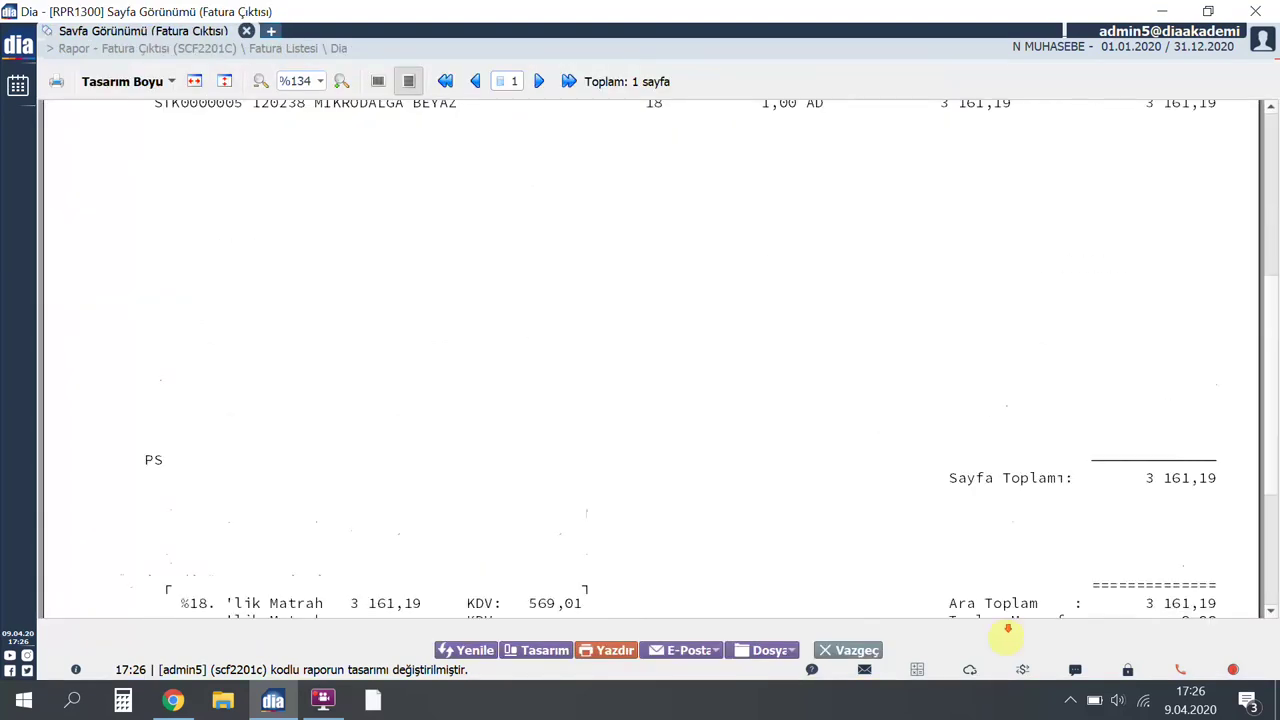
{"action": "scroll", "coordinate": [1008, 635], "scroll_direction": "down", "scroll_amount": 3}
{"action": "scroll", "coordinate": [1006, 637], "scroll_direction": "down", "scroll_amount": 1}
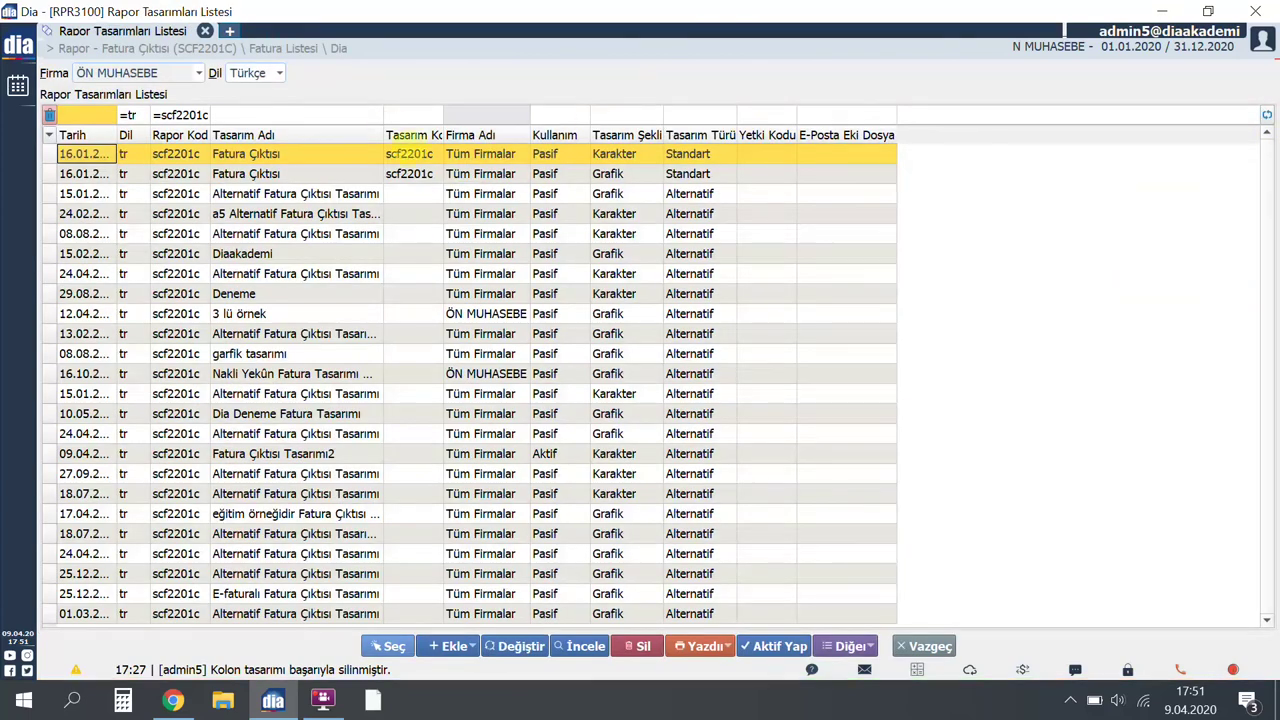
Widen the Tasarım Adı column in the report design list and make Fatura Çıktısı Tasarımı2 the active design.
{"action": "left_click_drag", "start_coordinate": [384, 134], "coordinate": [490, 134]}
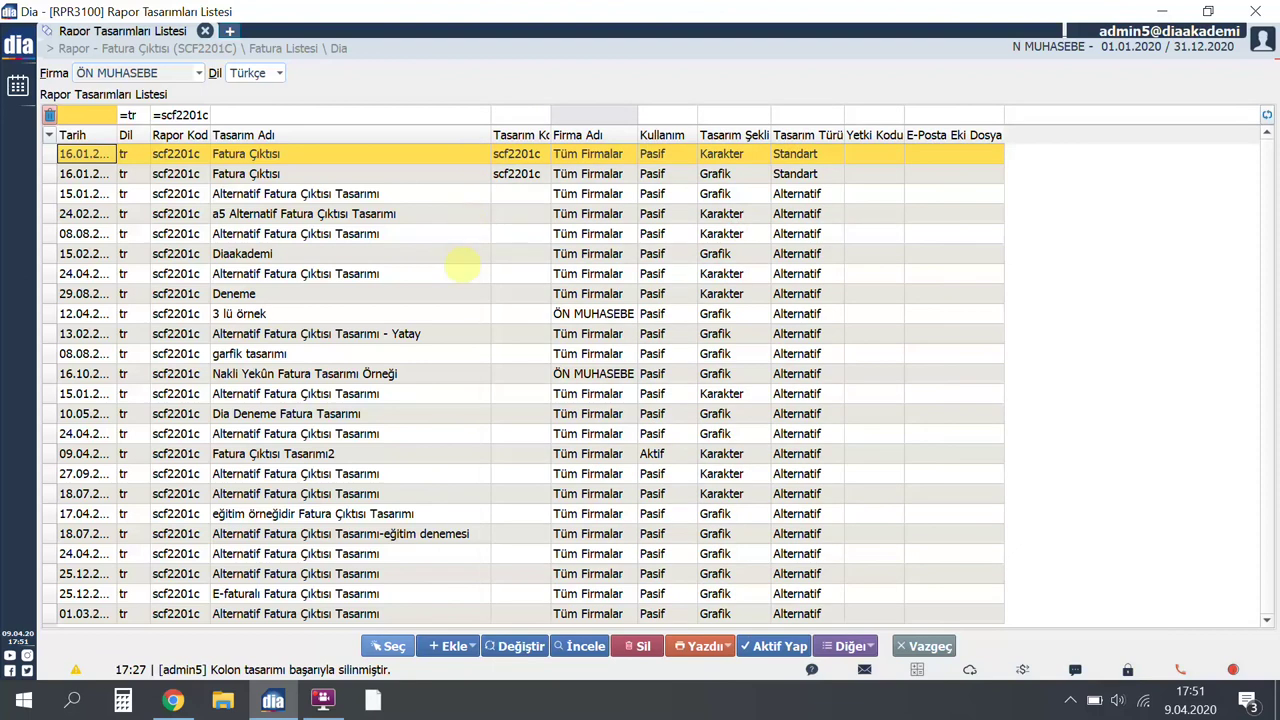
{"action": "left_click", "coordinate": [410, 453]}
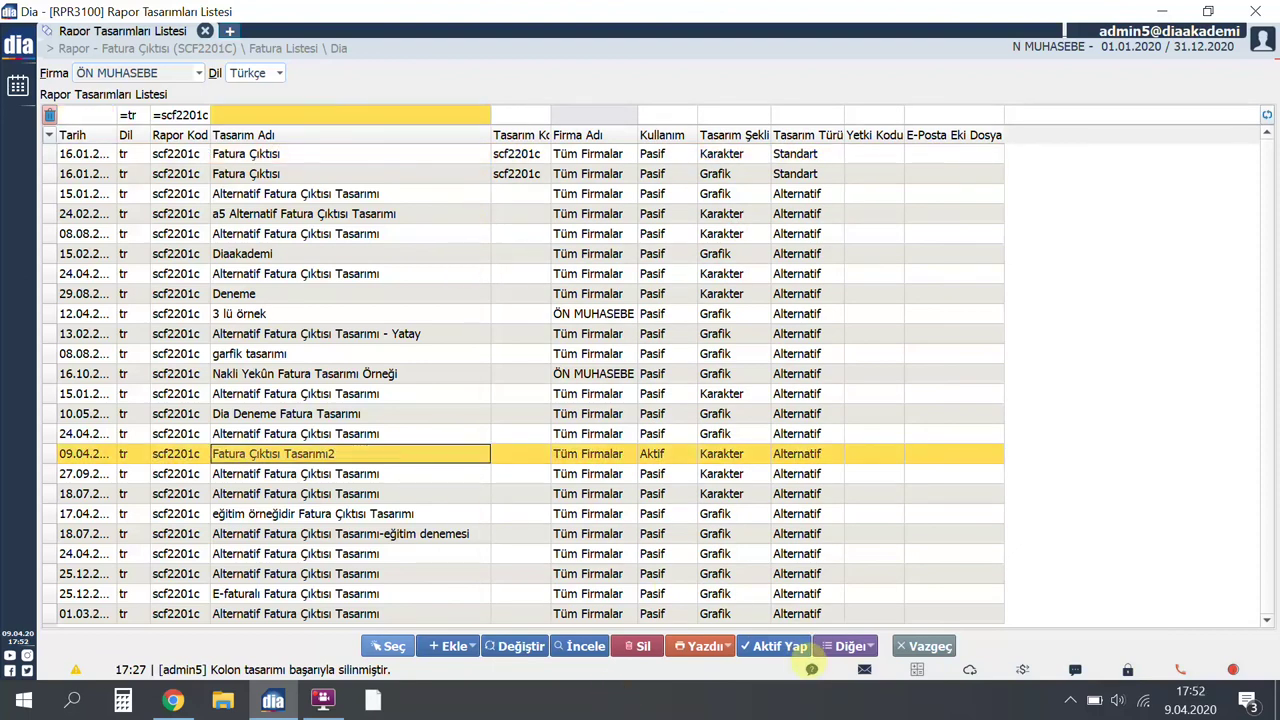
{"action": "left_click", "coordinate": [800, 648]}
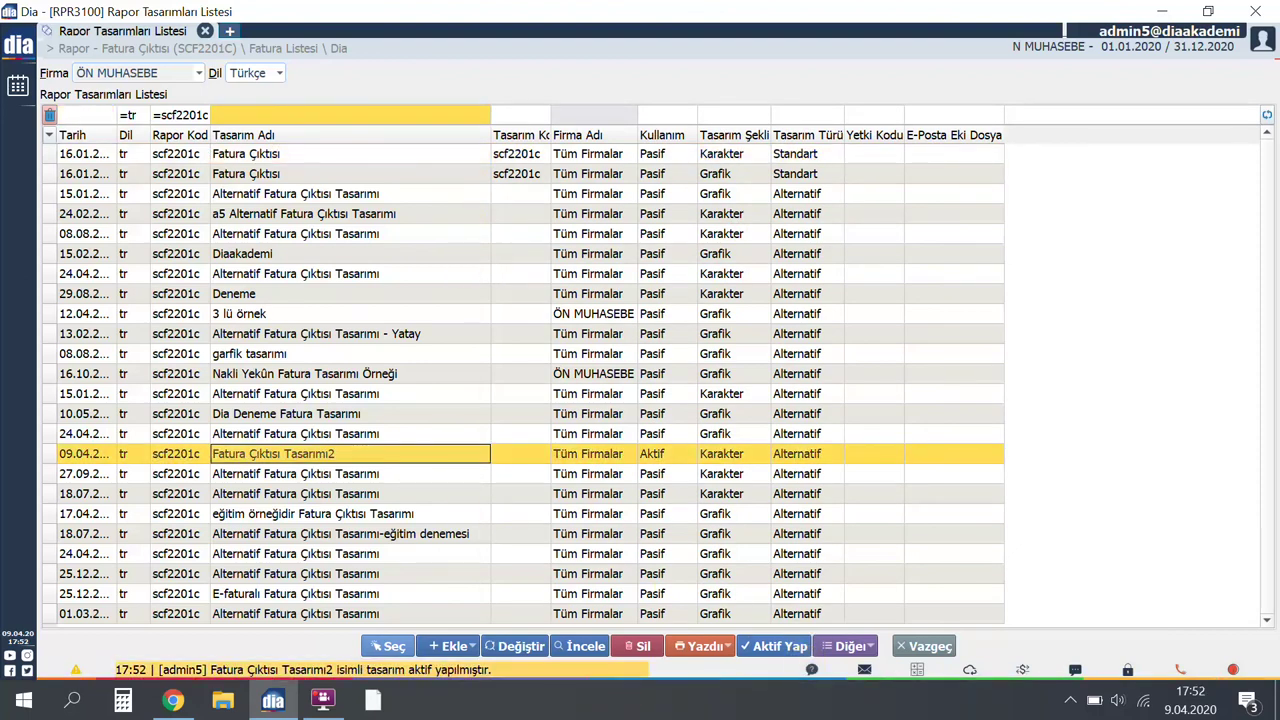